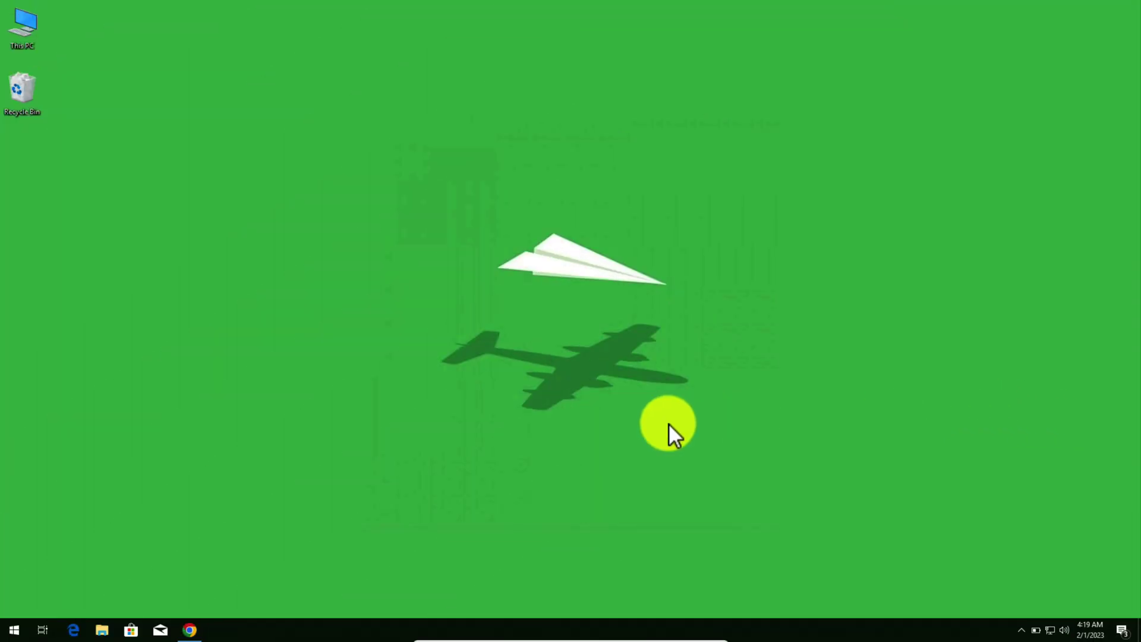
# Step: Download the EaseUS LockMyFile installer from its Chrome product page and run file_lock.exe
pyautogui.click(189, 629)
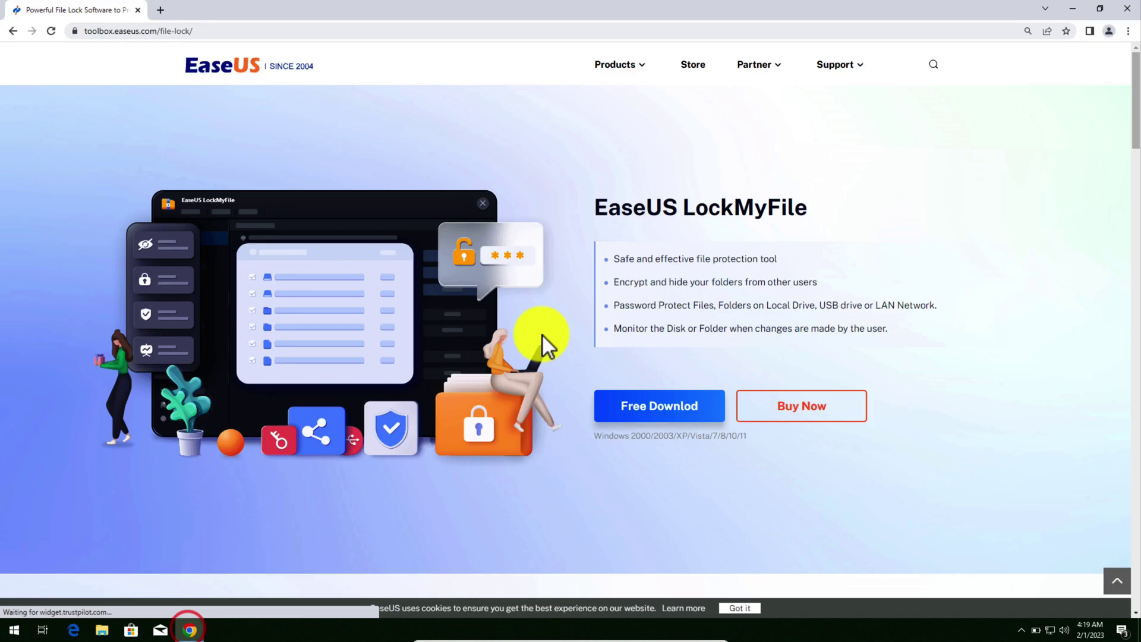
pyautogui.moveTo(592, 206); pyautogui.dragTo(814, 217)
pyautogui.click(777, 209)
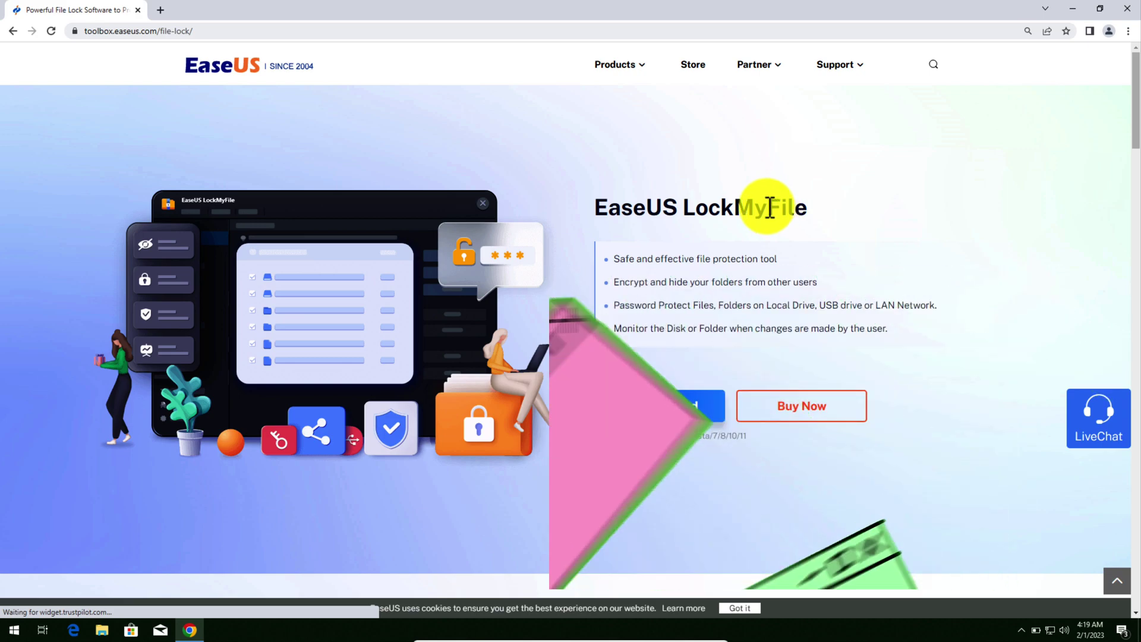
pyautogui.click(650, 409)
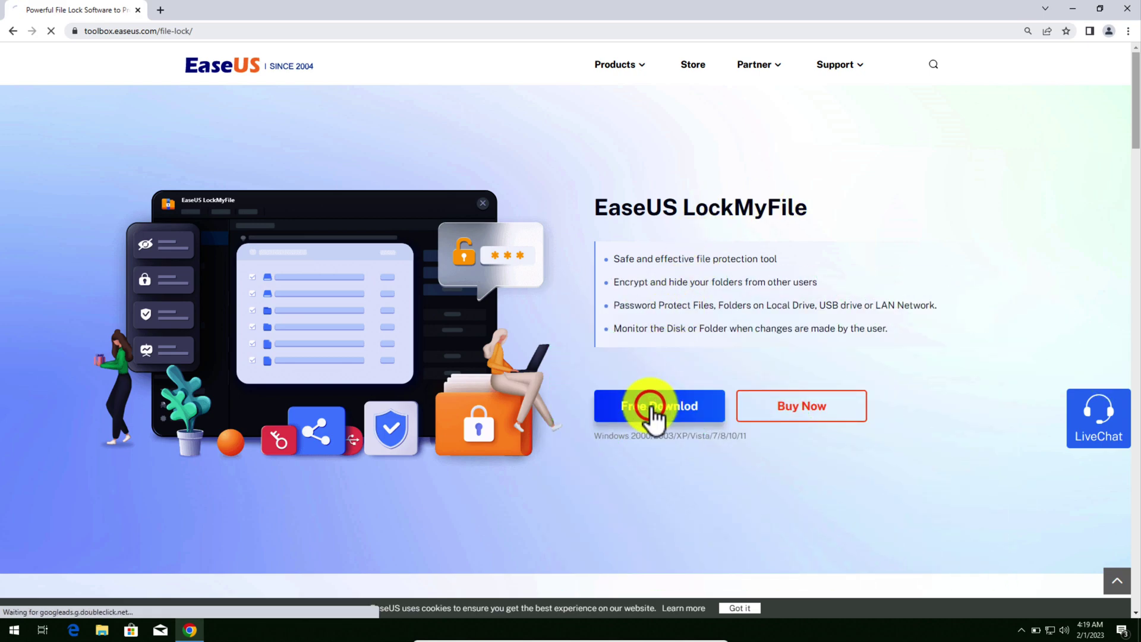
pyautogui.click(46, 605)
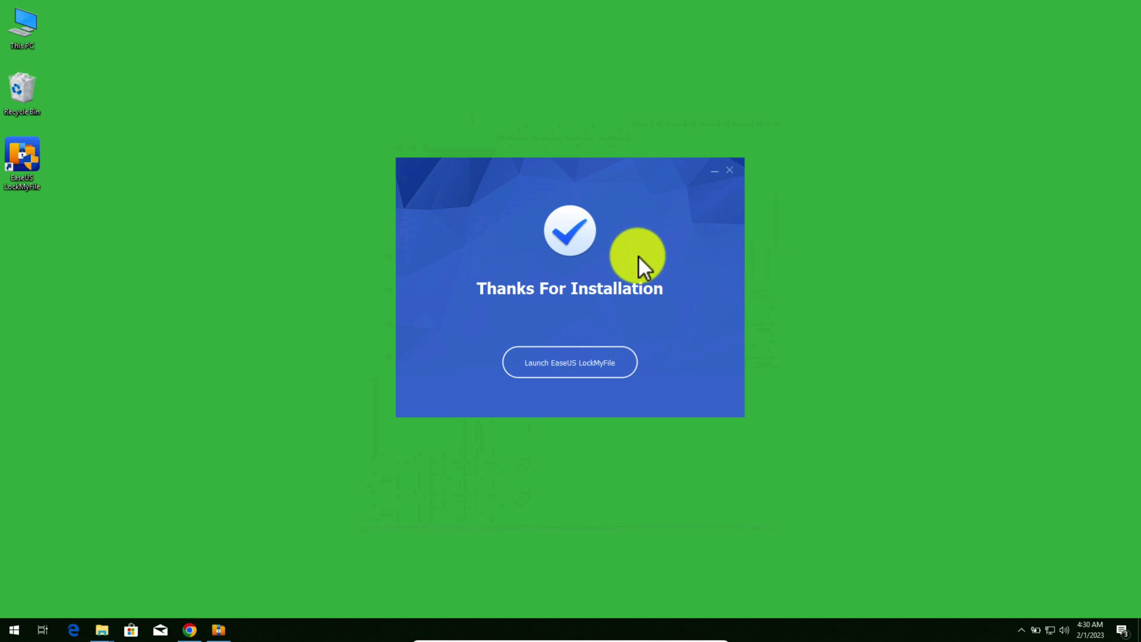
# Step: Launch EaseUS LockMyFile, accept the restart prompt, and refresh the desktop
pyautogui.click(565, 361)
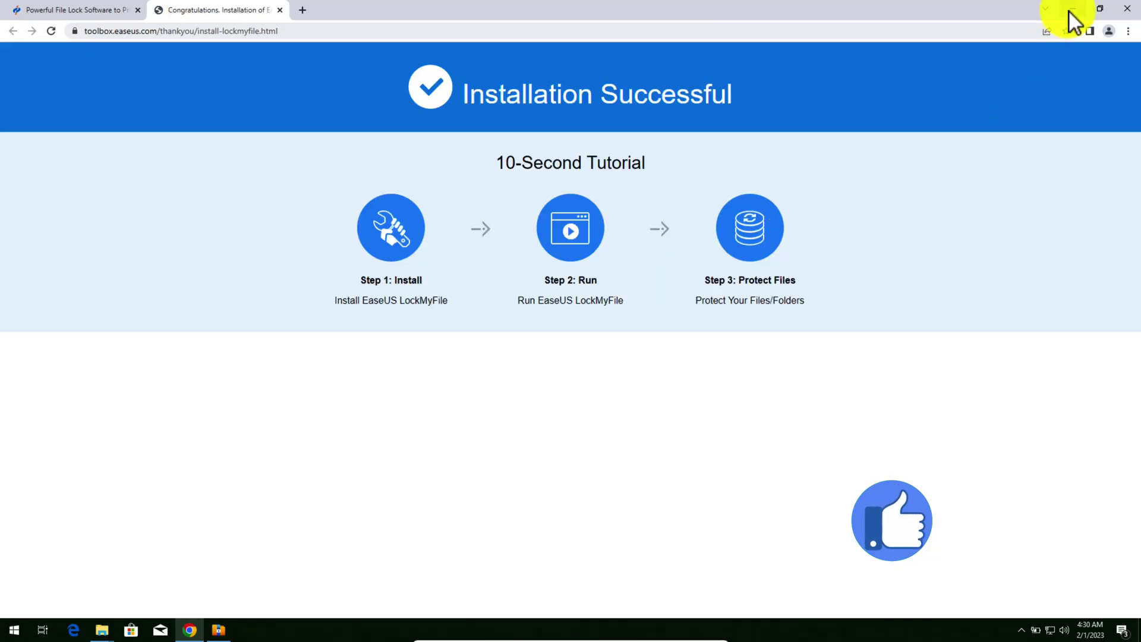
pyautogui.click(1072, 10)
pyautogui.click(596, 319)
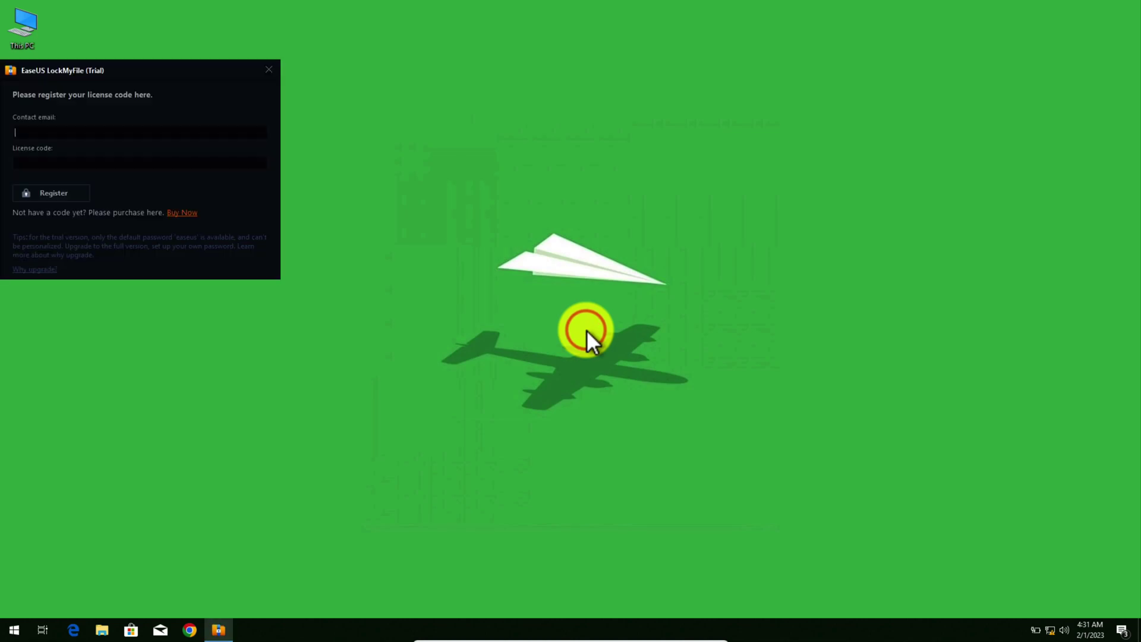
pyautogui.rightClick(694, 269)
pyautogui.click(723, 303)
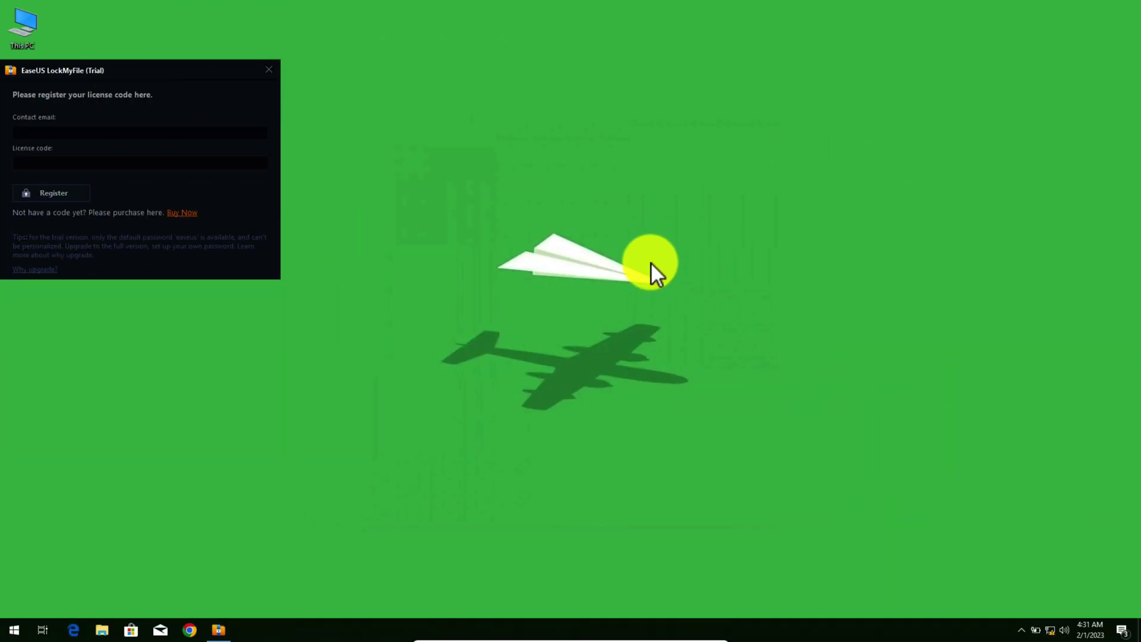
# Step: Move the LockMyFile registration window to the centre and close it
pyautogui.moveTo(166, 69); pyautogui.dragTo(553, 154)
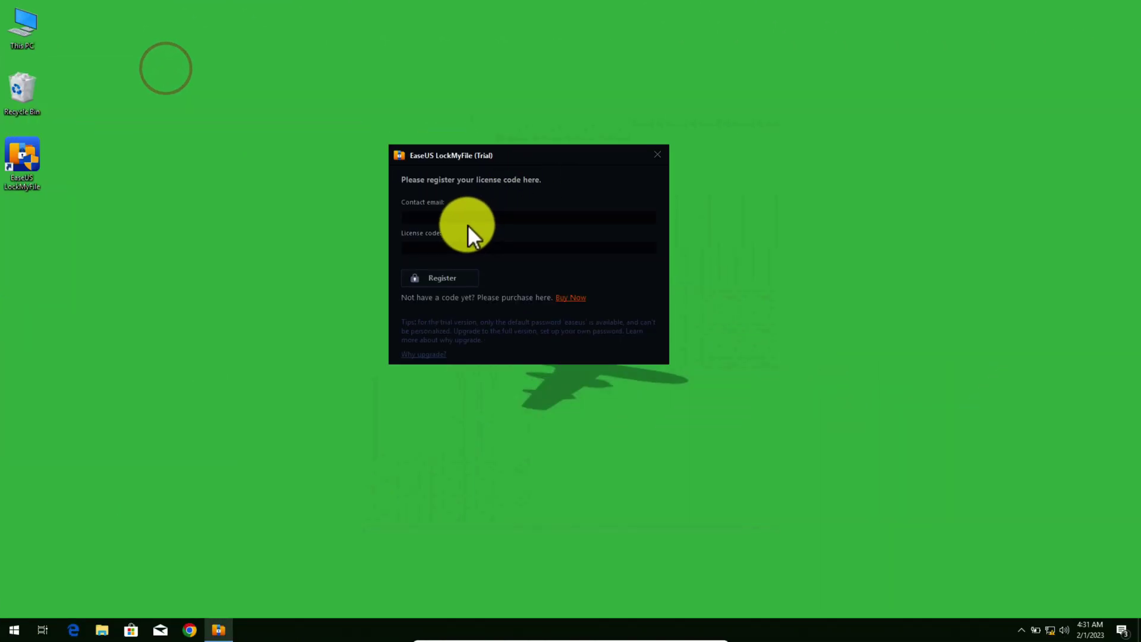
pyautogui.click(464, 217)
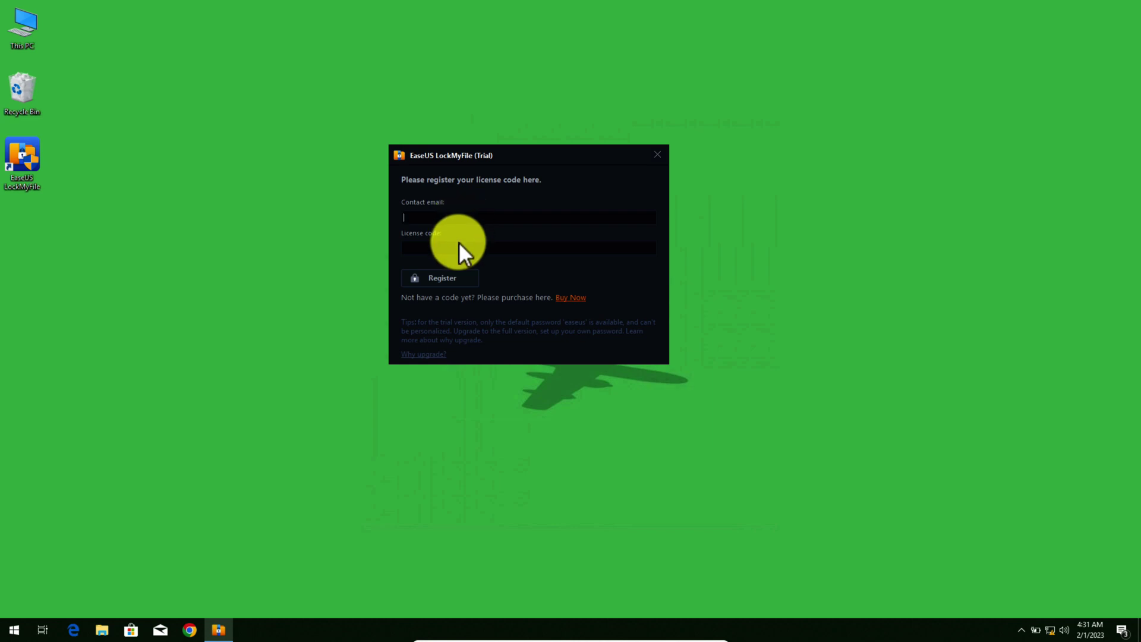
pyautogui.moveTo(504, 157); pyautogui.dragTo(531, 171)
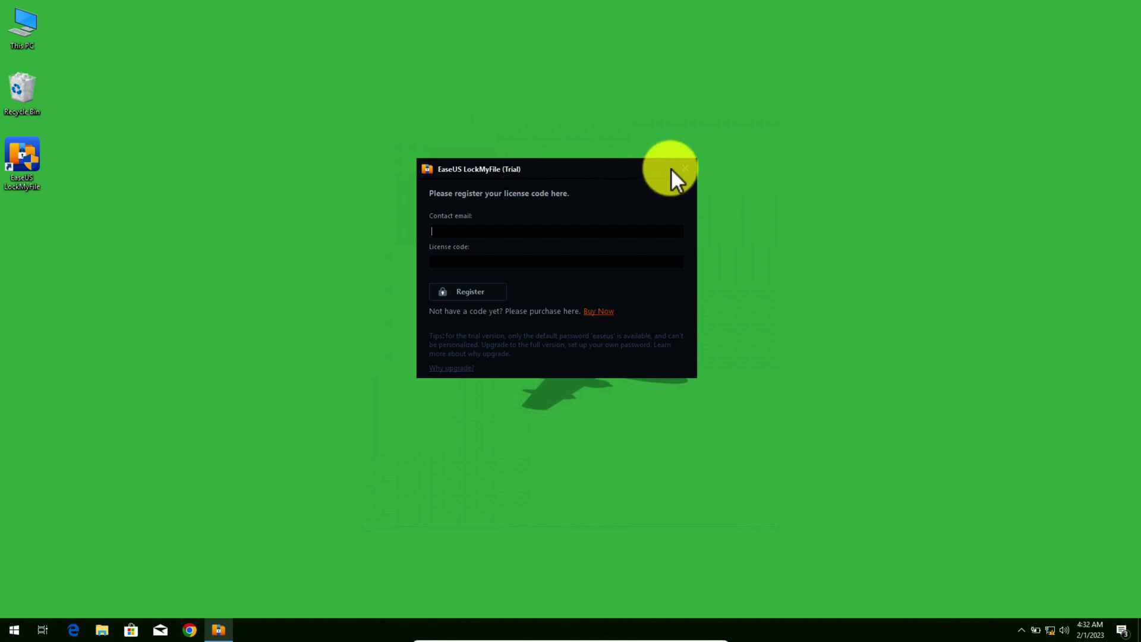
pyautogui.click(687, 168)
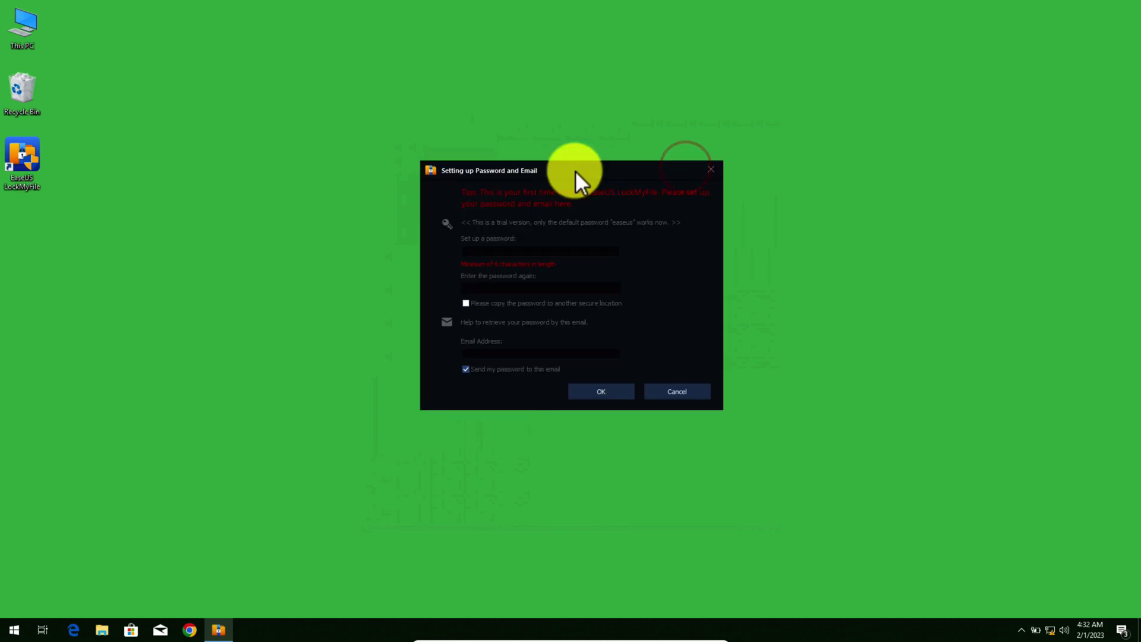
# Step: Close the password setup window and relaunch LockMyFile from the desktop icon
pyautogui.moveTo(575, 170)
pyautogui.mouseDown()
pyautogui.moveTo(555, 187)
pyautogui.moveTo(590, 195)
pyautogui.moveTo(572, 191)
pyautogui.mouseUp()
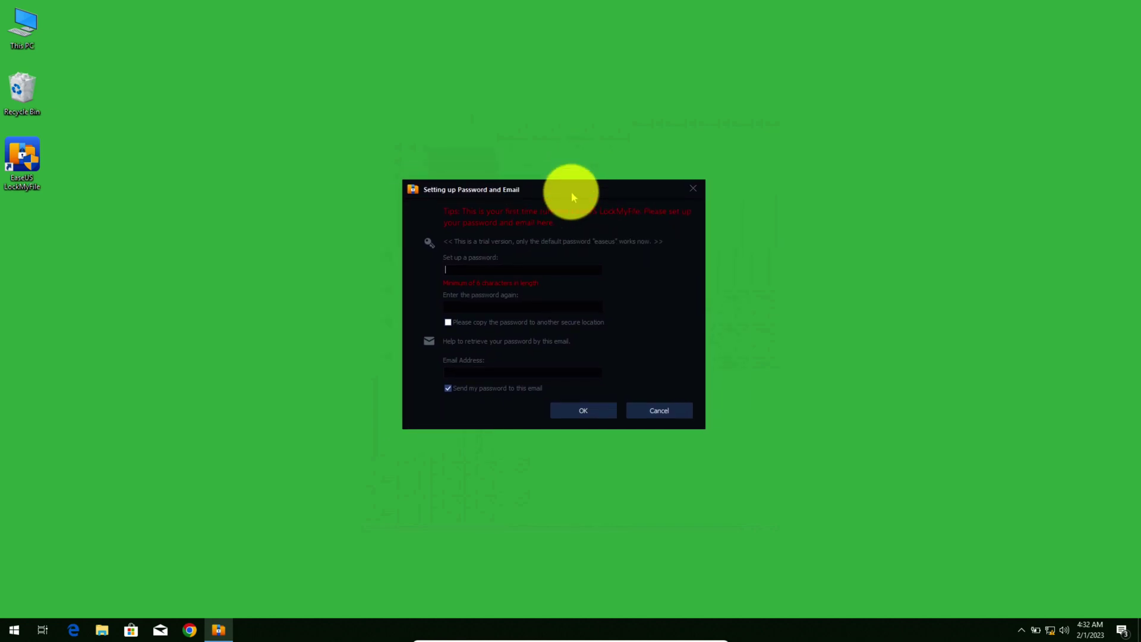
pyautogui.click(690, 188)
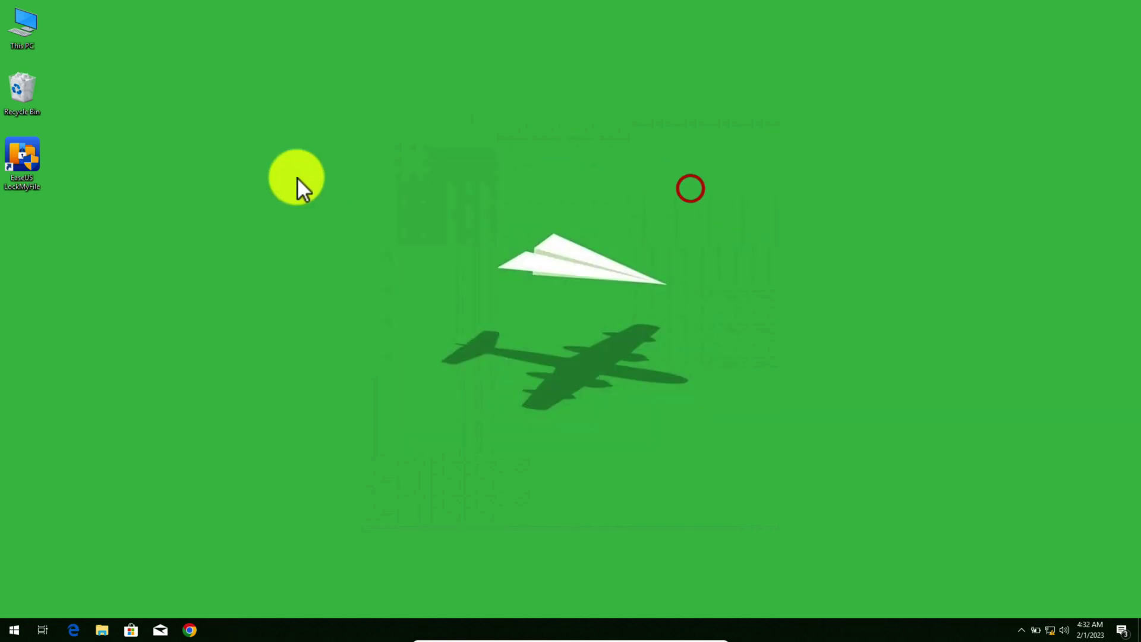
pyautogui.doubleClick(20, 153)
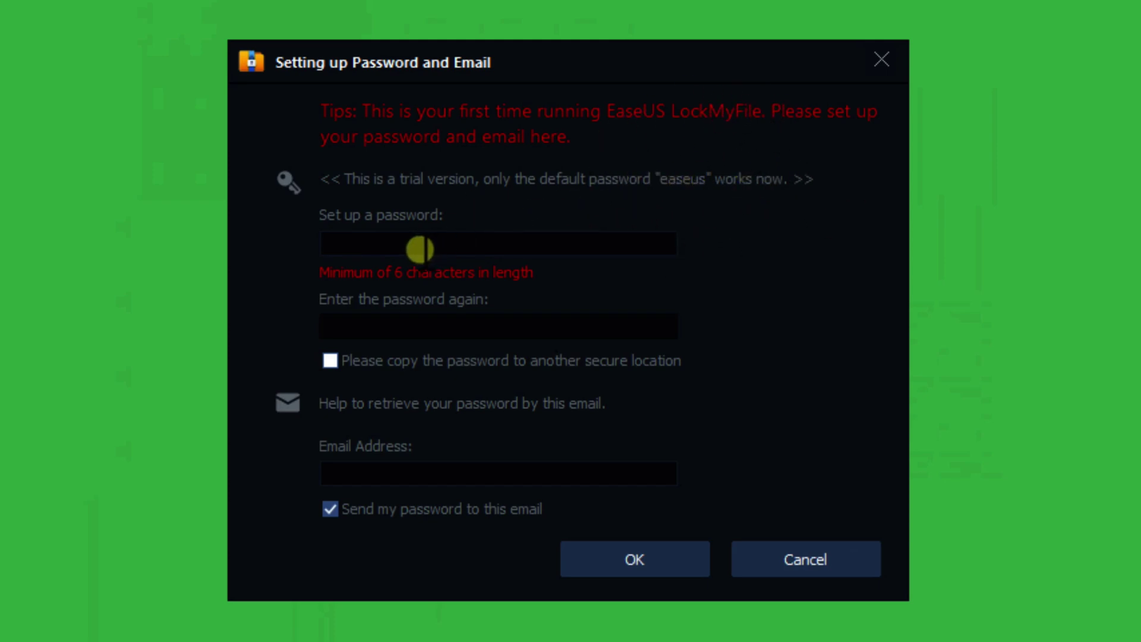
# Step: Enter a six-character LockMyFile password in both fields, tick the saved-copy box, and finish setup
pyautogui.click(420, 249)
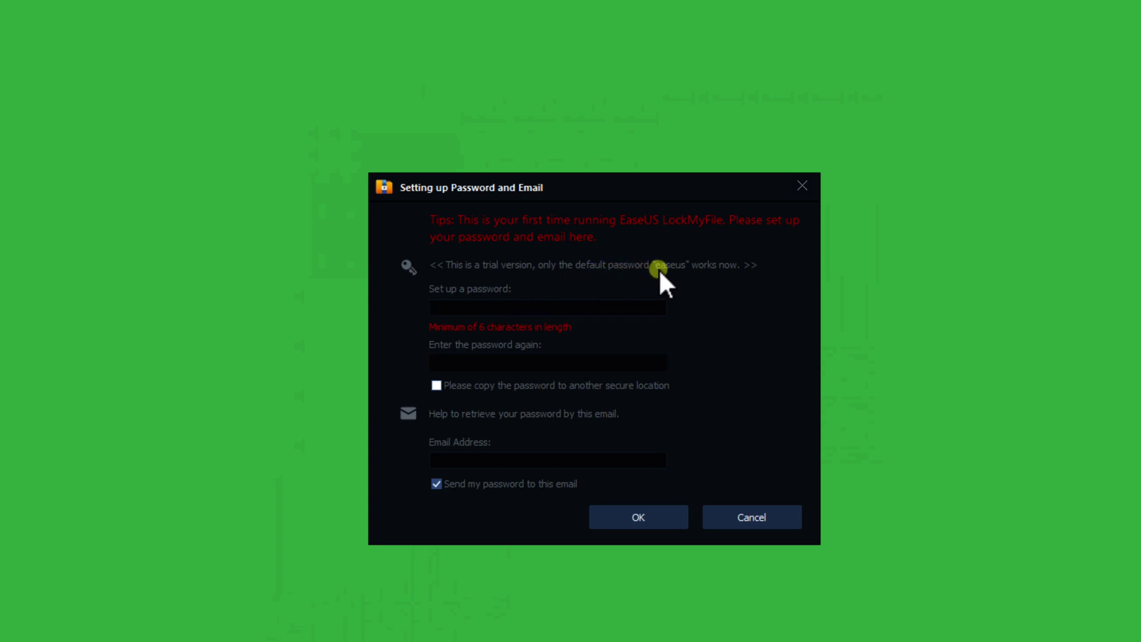
pyautogui.click(480, 305)
pyautogui.write('easeus')
pyautogui.press('Tab')
pyautogui.write('easeus')
pyautogui.click(437, 385)
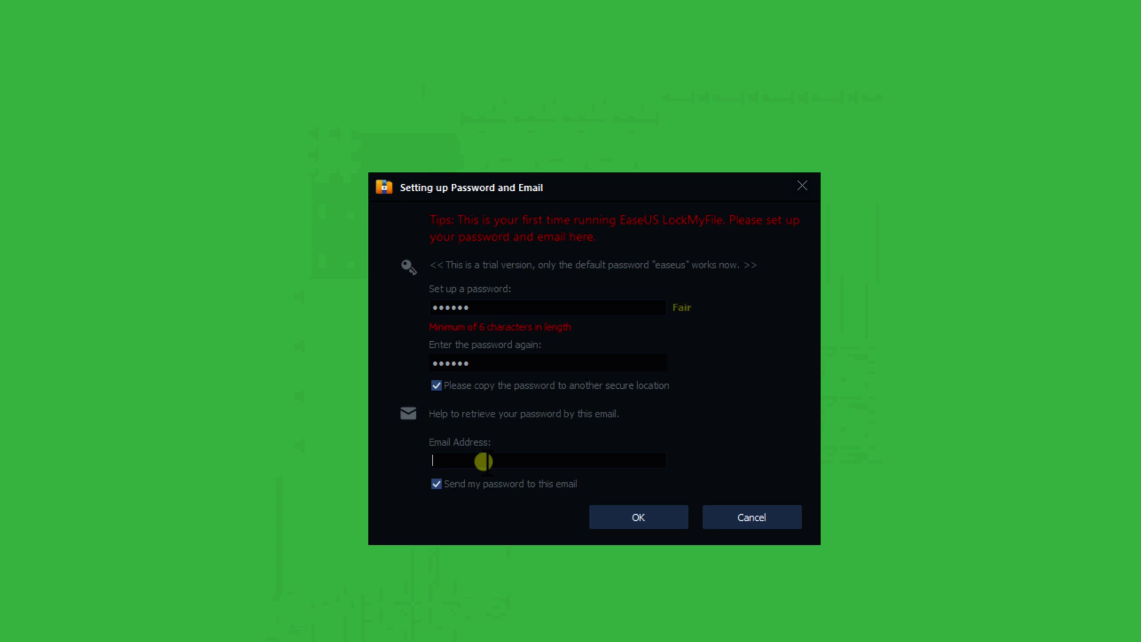
pyautogui.click(639, 517)
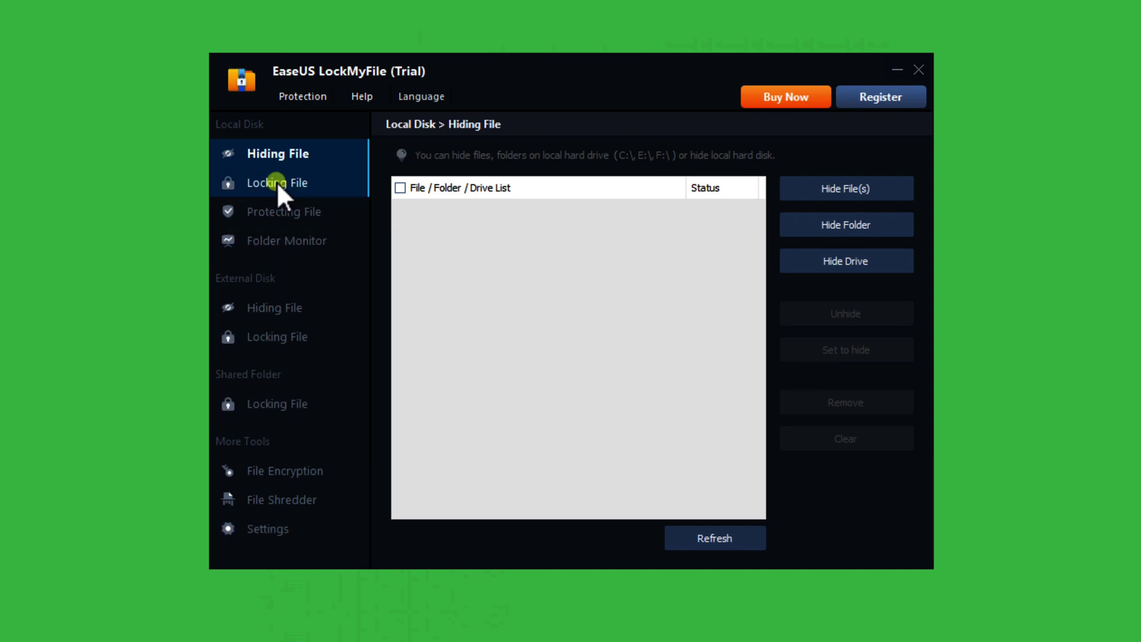
# Step: Lock the folder F:\Wedding Pics under Local Disk > Locking File > Lock Folder
pyautogui.click(309, 184)
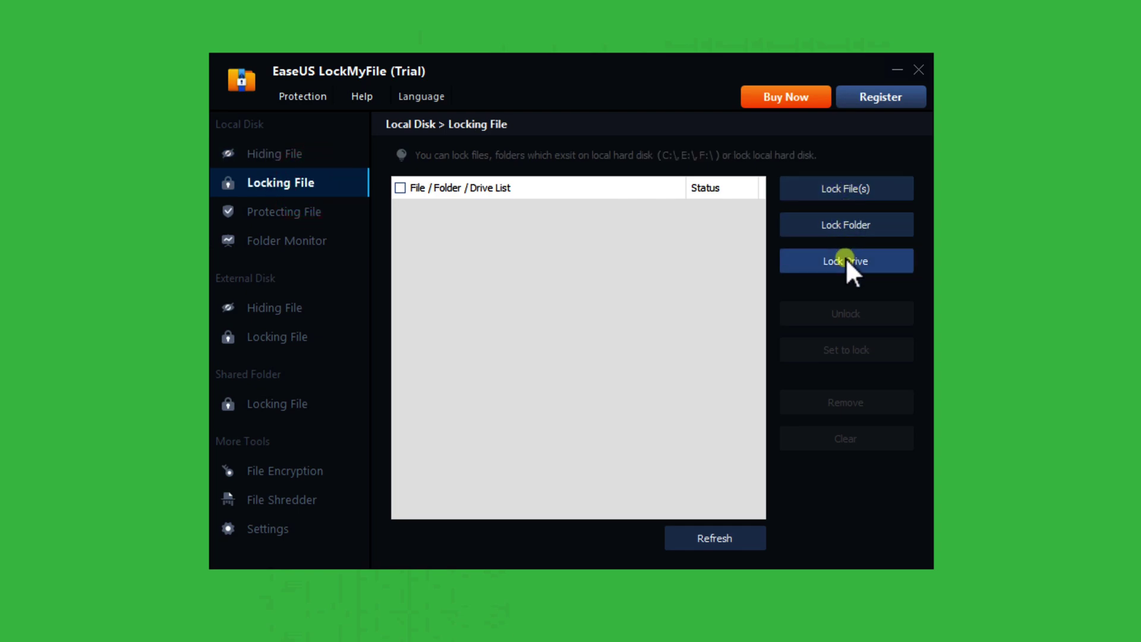
pyautogui.click(875, 222)
pyautogui.click(449, 323)
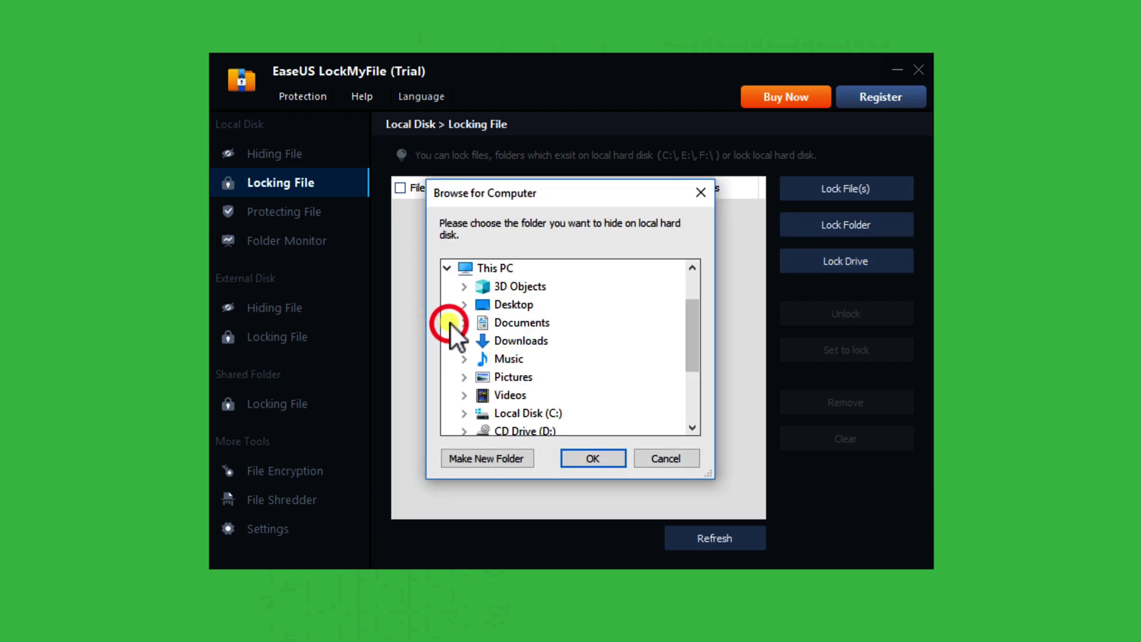
pyautogui.moveTo(689, 313); pyautogui.dragTo(693, 357)
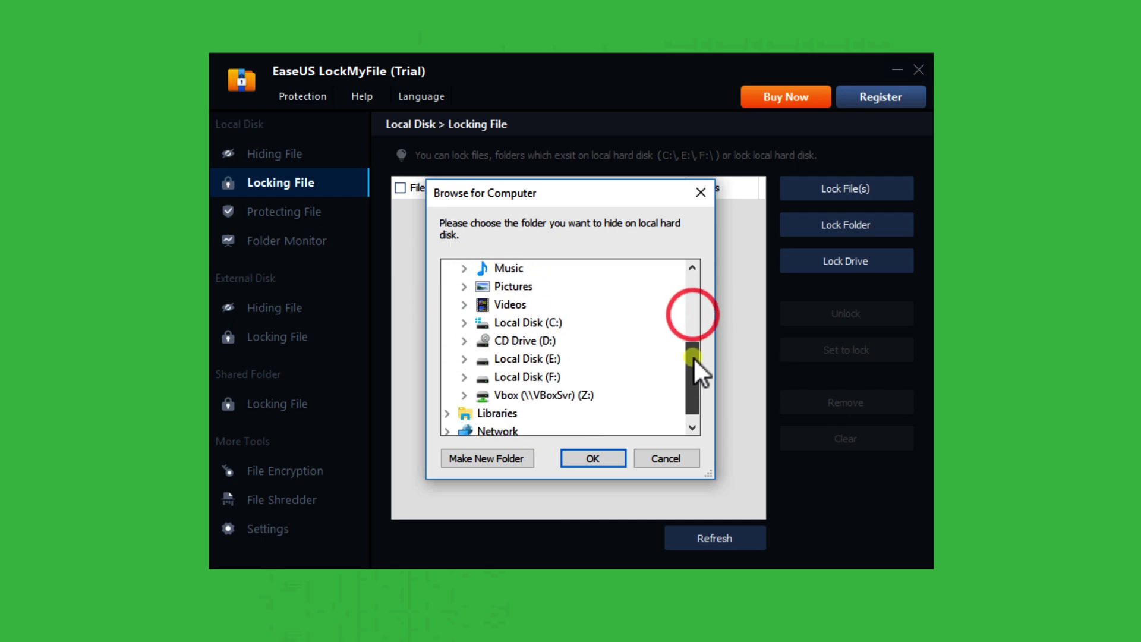
pyautogui.click(465, 377)
pyautogui.click(543, 395)
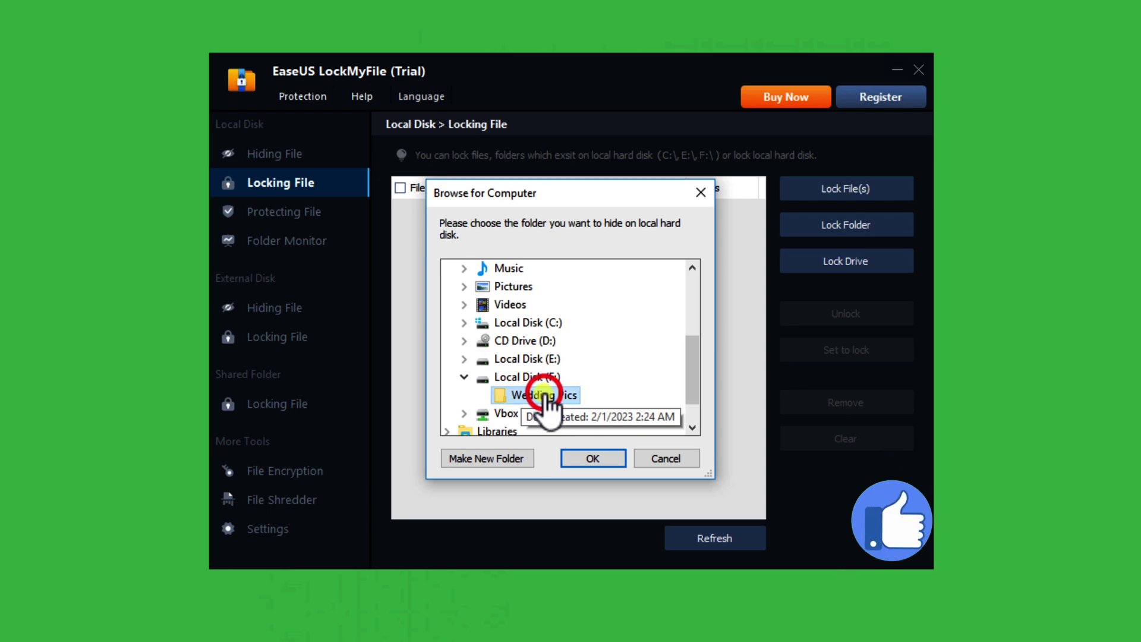
pyautogui.click(591, 458)
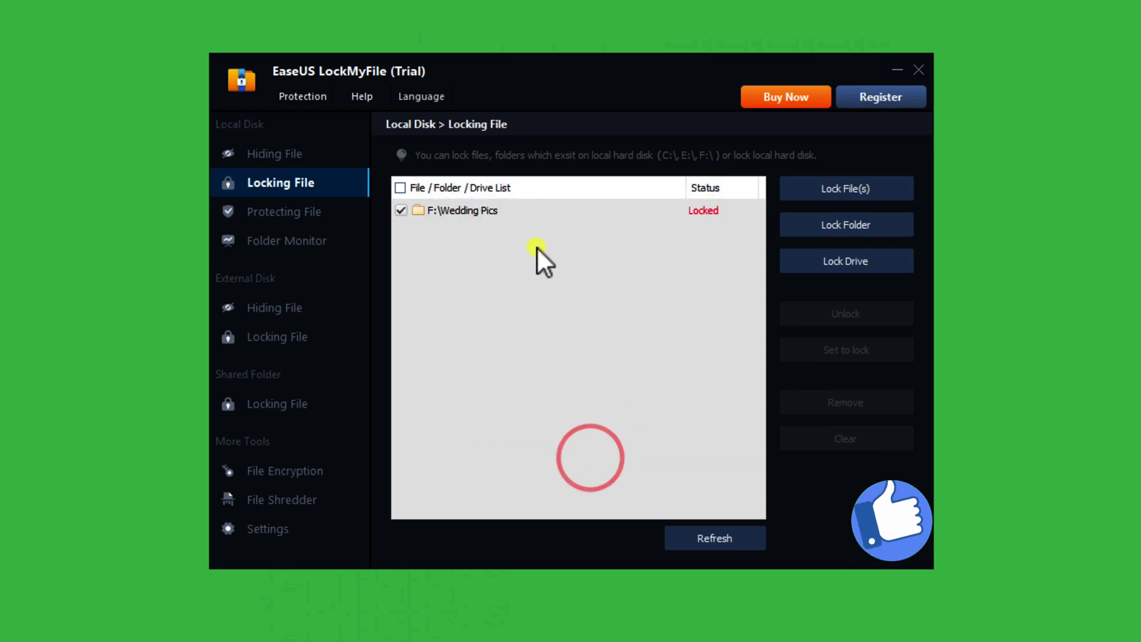
pyautogui.click(710, 209)
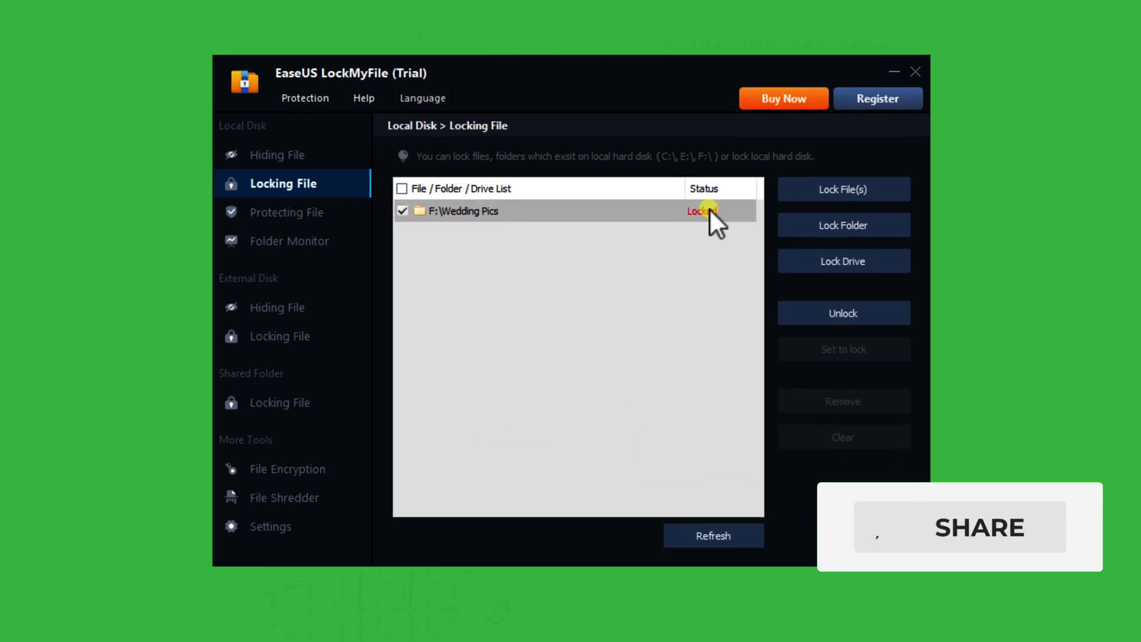
pyautogui.click(23, 24)
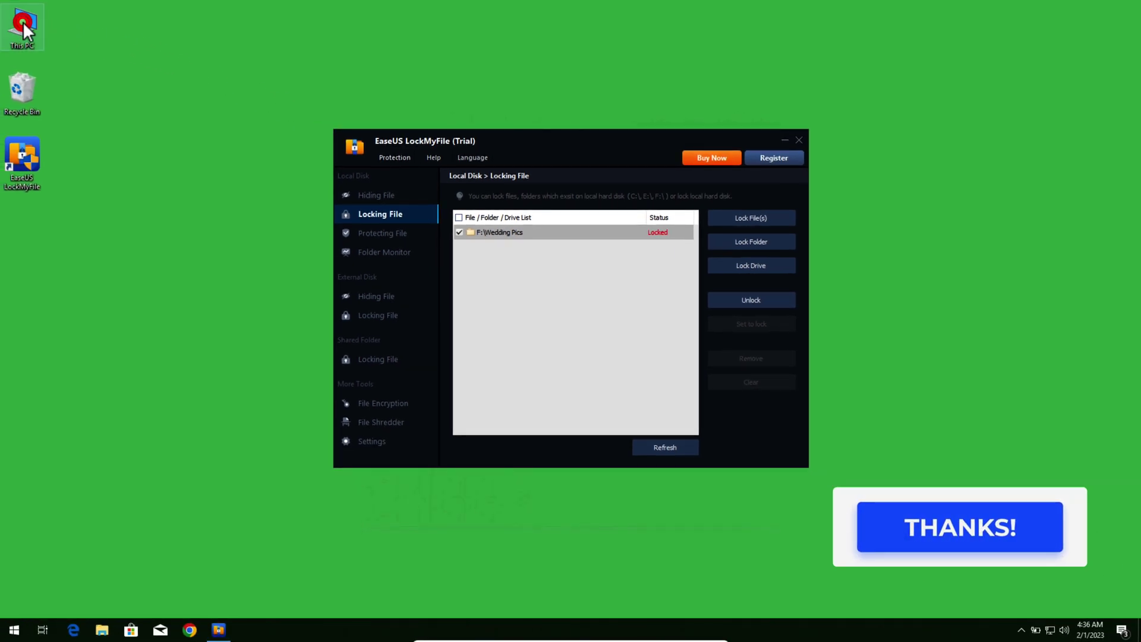
# Step: Open F:\Wedding Pics in File Explorer with its password, then unlock it in LockMyFile
pyautogui.doubleClick(22, 24)
pyautogui.click(515, 307)
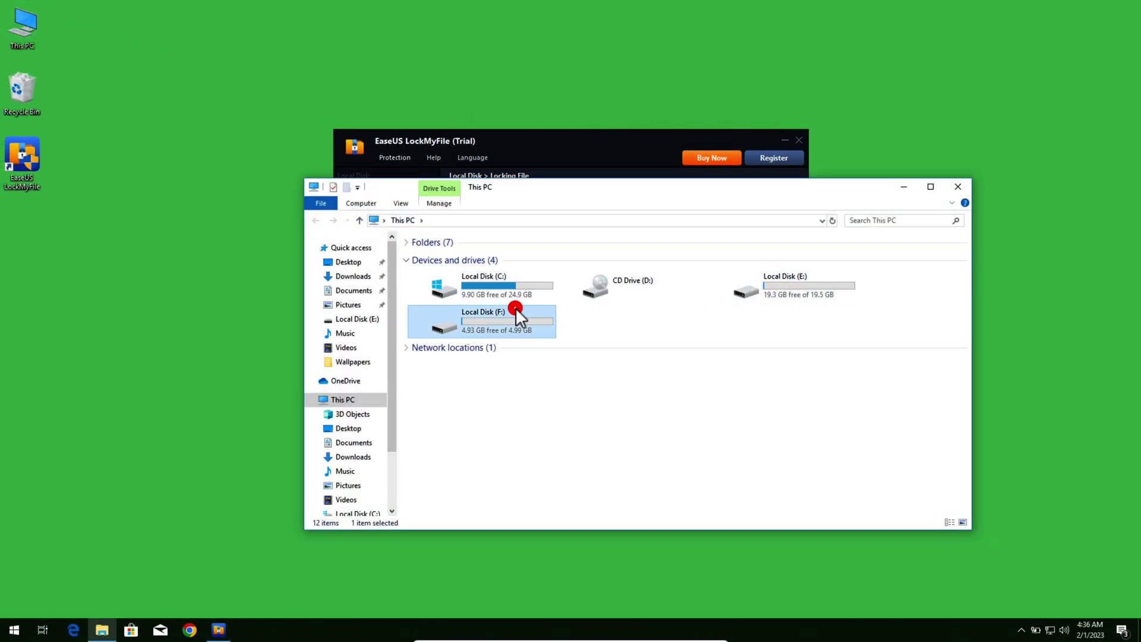
pyautogui.doubleClick(515, 307)
pyautogui.click(437, 259)
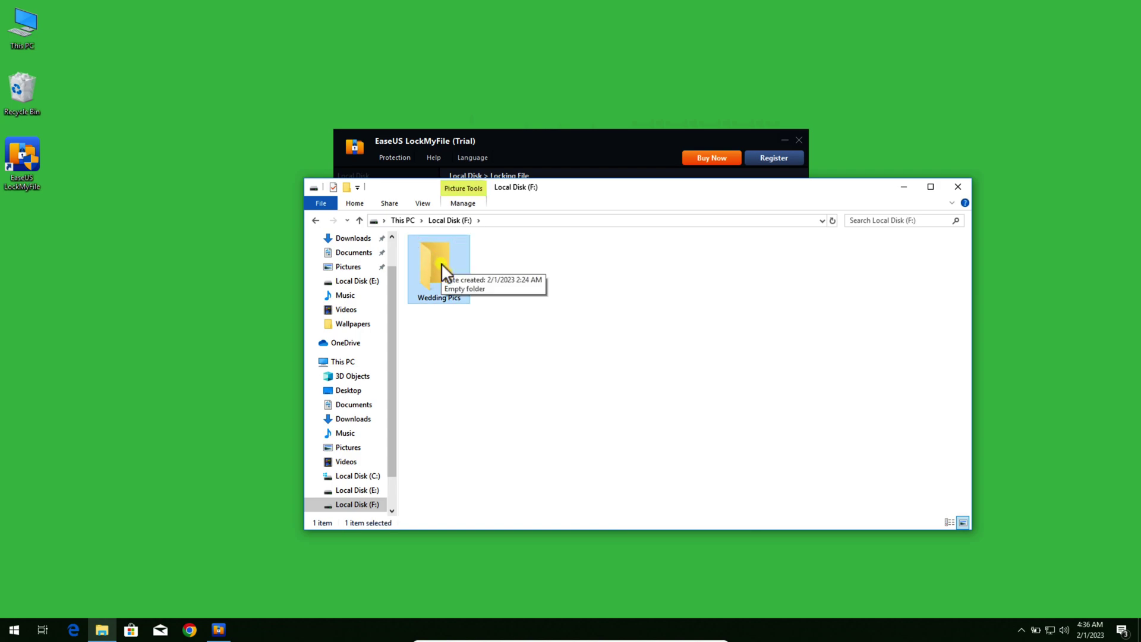
pyautogui.doubleClick(441, 263)
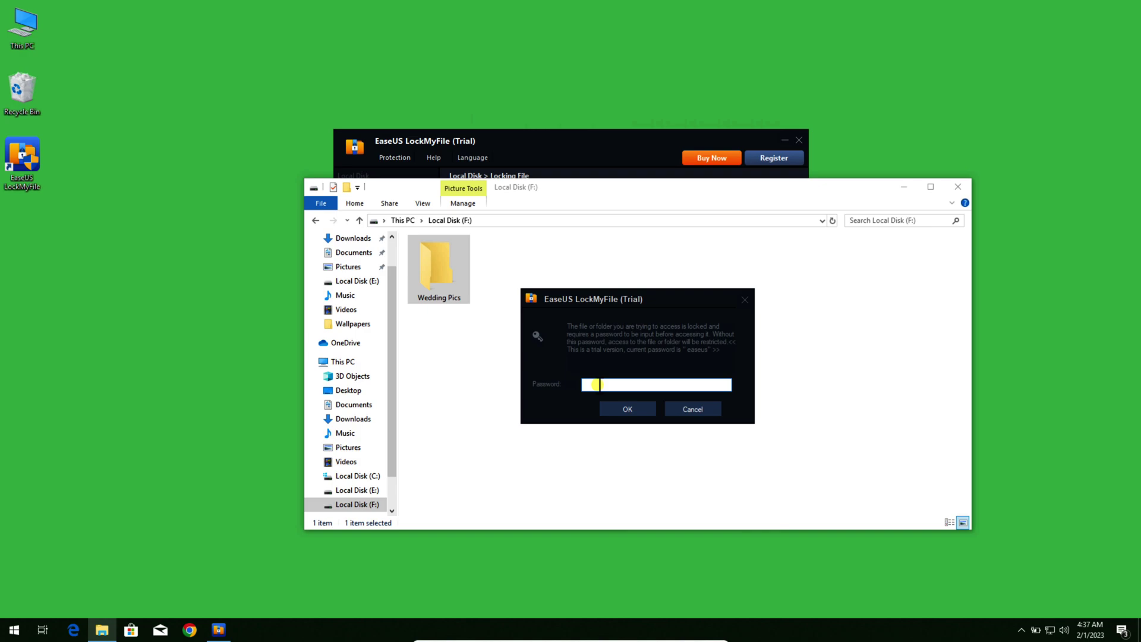
pyautogui.write('easeus')
pyautogui.click(629, 410)
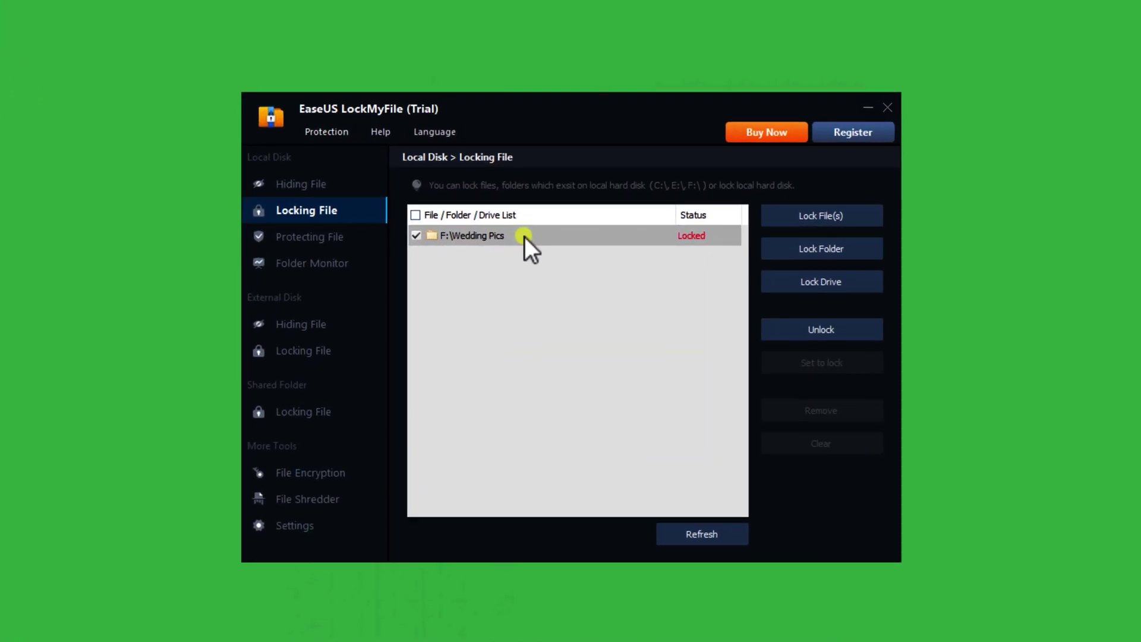
pyautogui.click(827, 330)
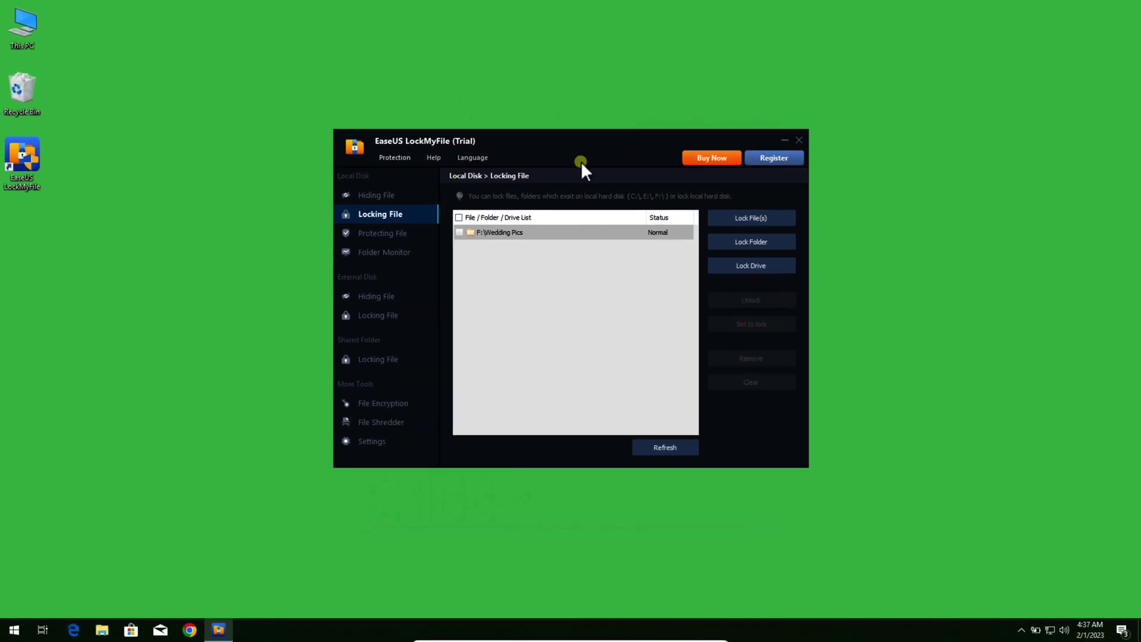
pyautogui.doubleClick(20, 21)
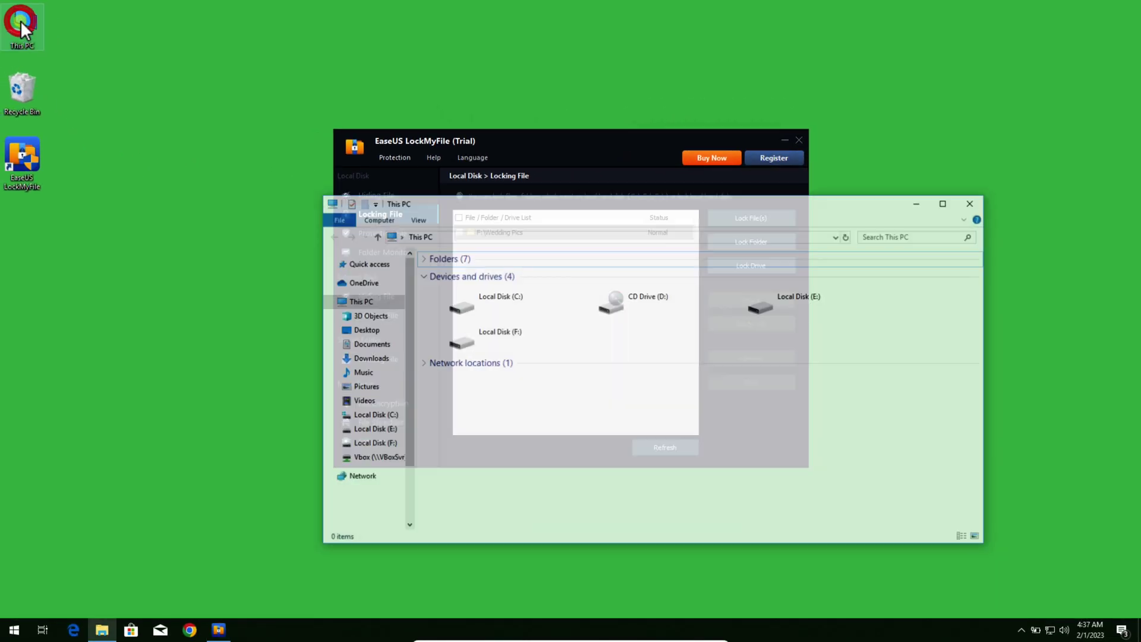
# Step: Open F:\Wedding Pics, select all 11 photos, and close File Explorer
pyautogui.doubleClick(527, 344)
pyautogui.doubleClick(452, 279)
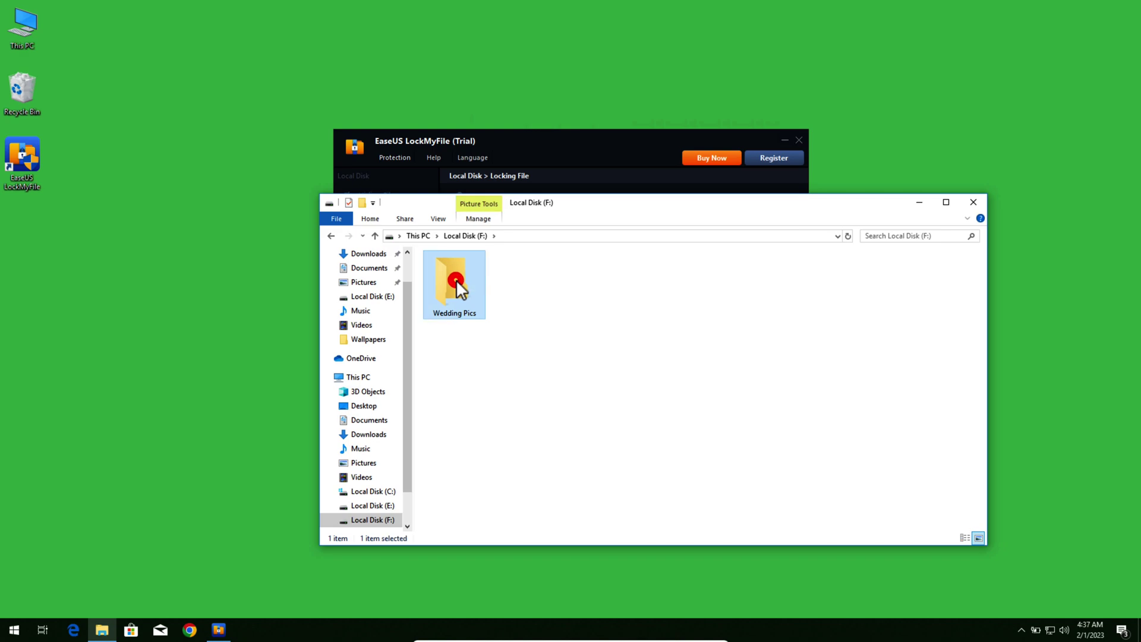
pyautogui.moveTo(453, 395); pyautogui.dragTo(946, 260)
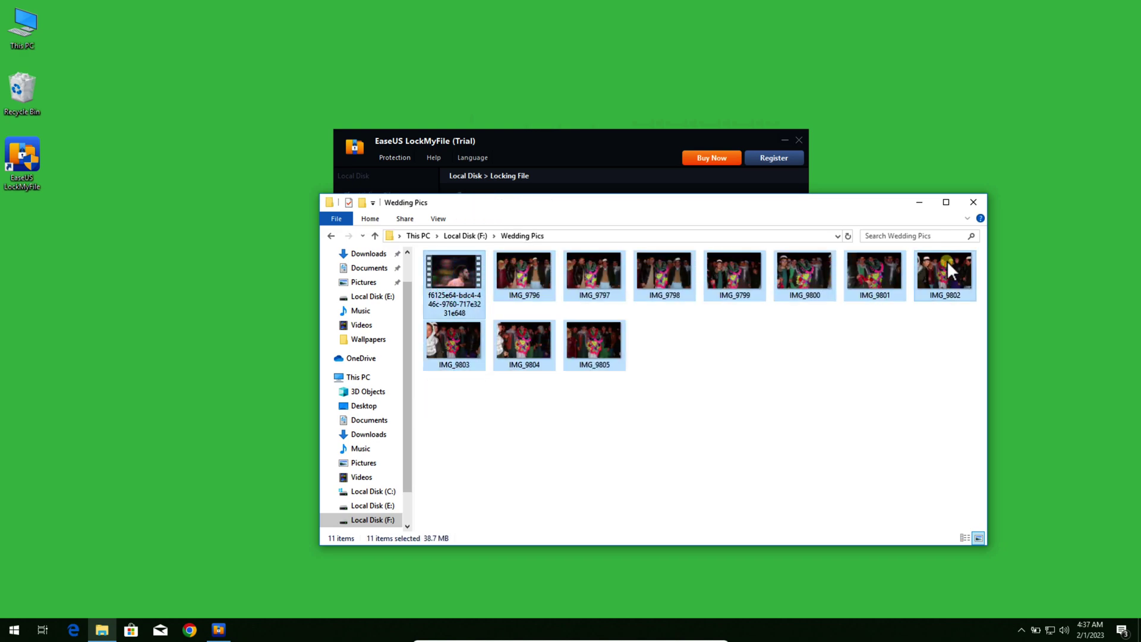
pyautogui.click(973, 202)
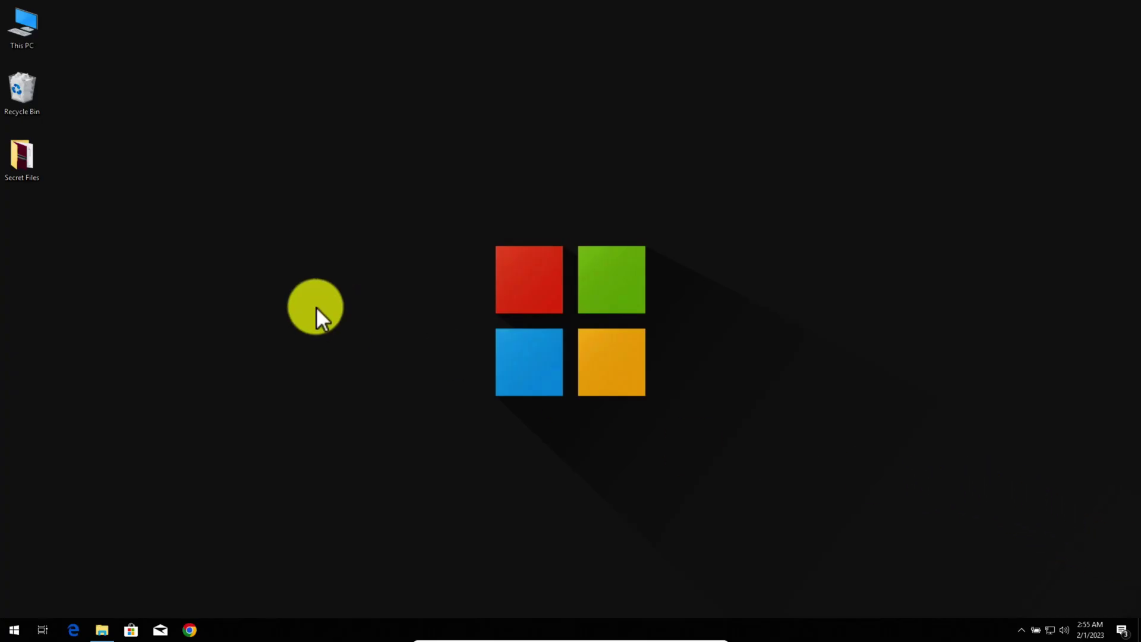
# Step: Open the Secret Files folder from the desktop
pyautogui.click(17, 147)
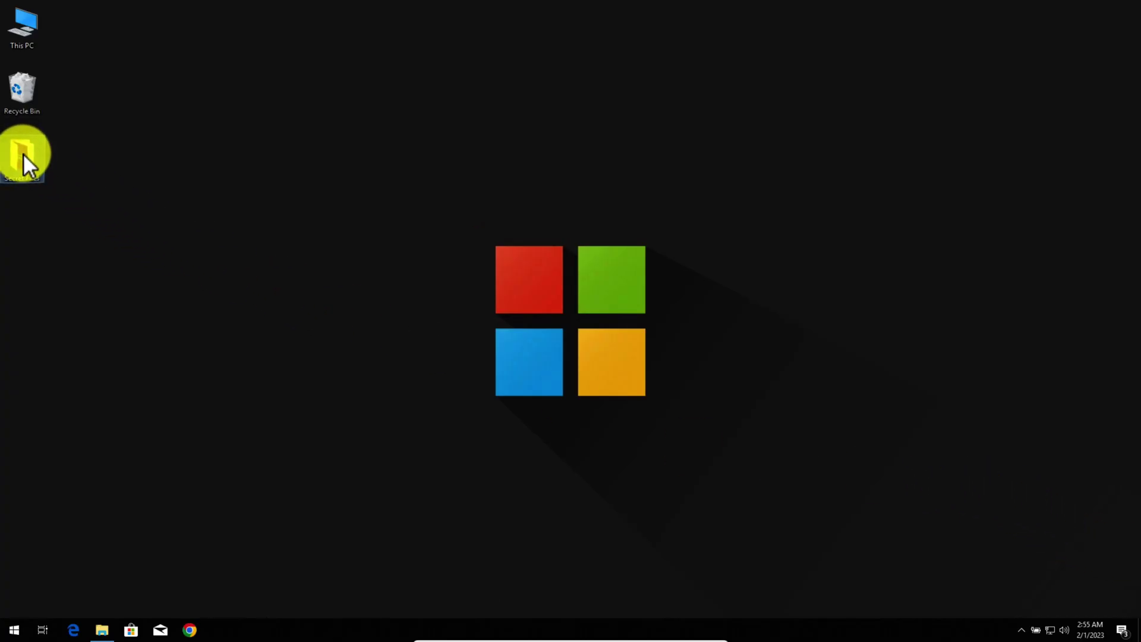
pyautogui.doubleClick(23, 151)
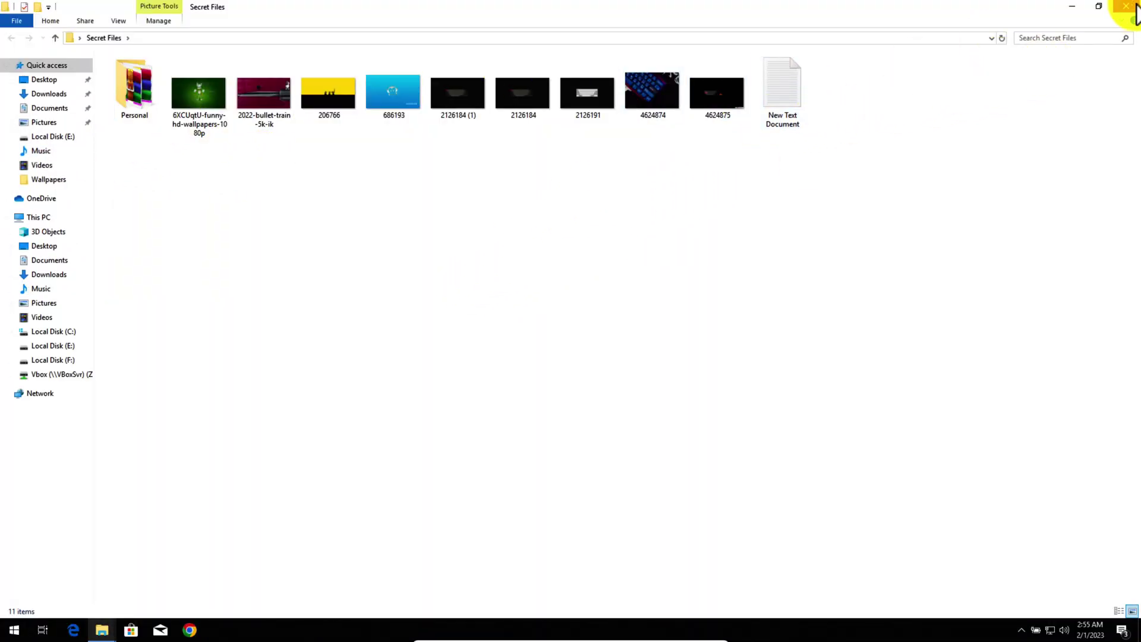
pyautogui.click(1124, 7)
pyautogui.doubleClick(27, 158)
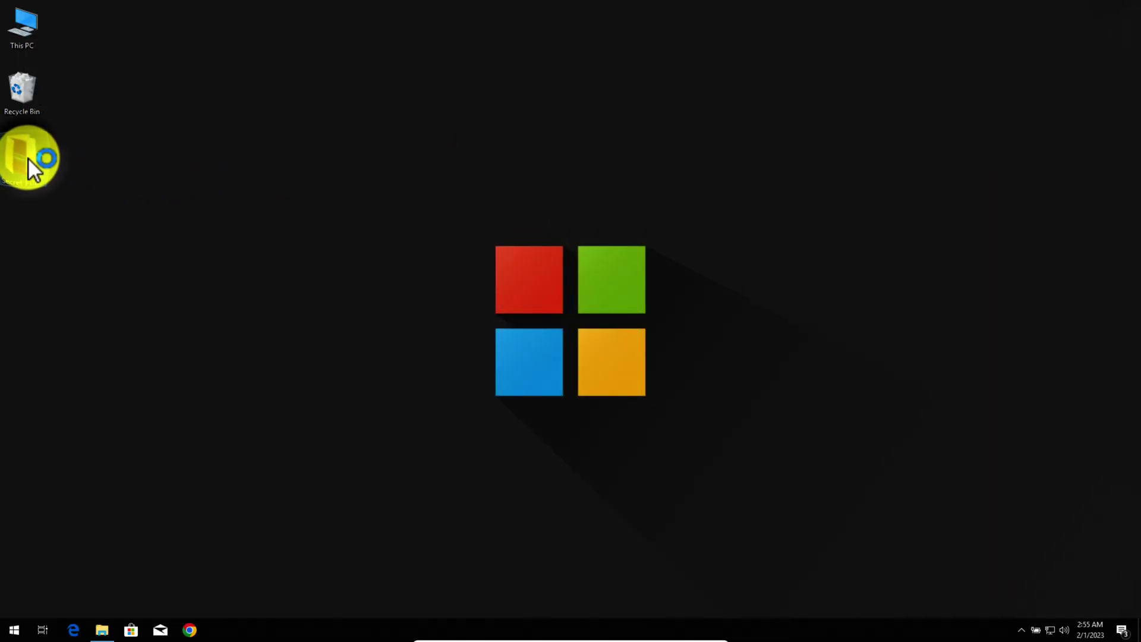
# Step: Create New Text Document (2) in Secret Files and open it in Notepad
pyautogui.rightClick(470, 231)
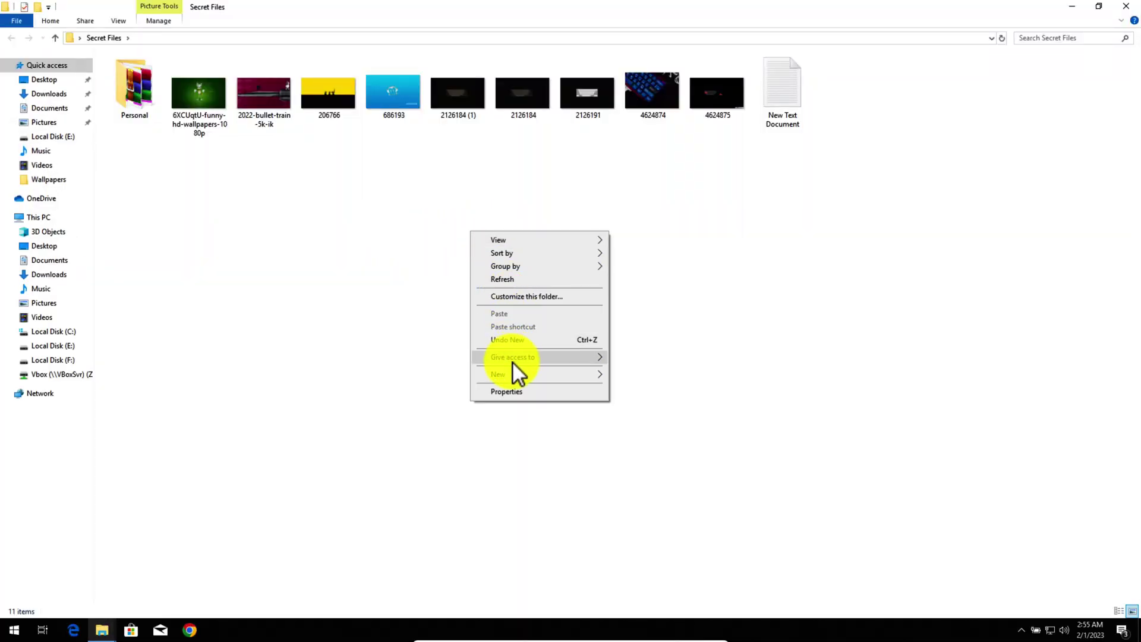
pyautogui.moveTo(508, 371)
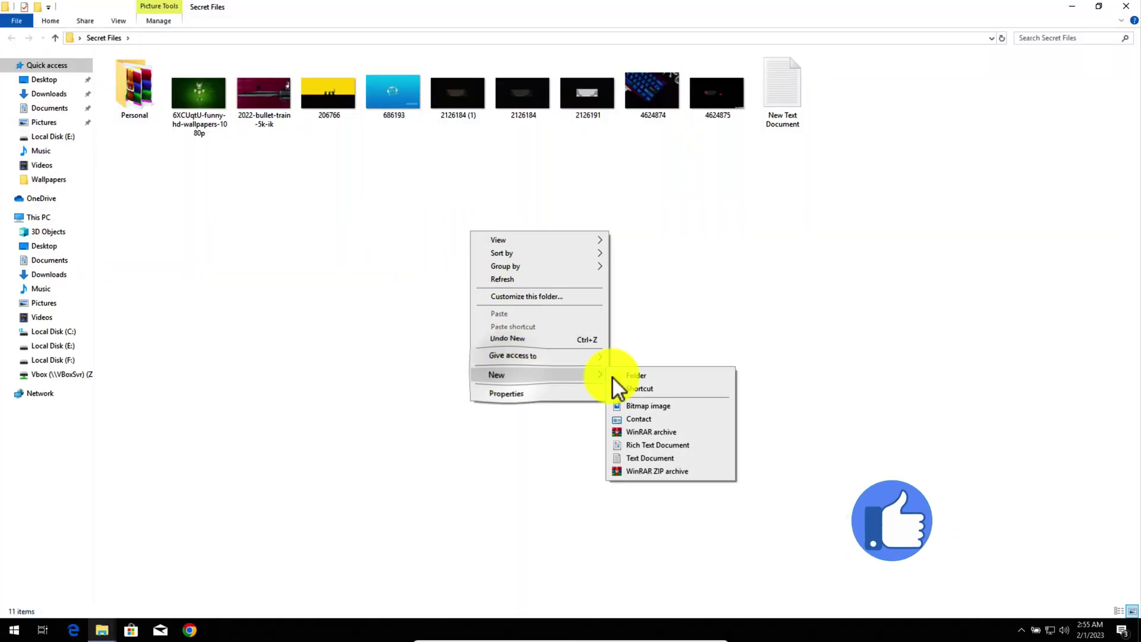
pyautogui.click(653, 460)
pyautogui.click(780, 87)
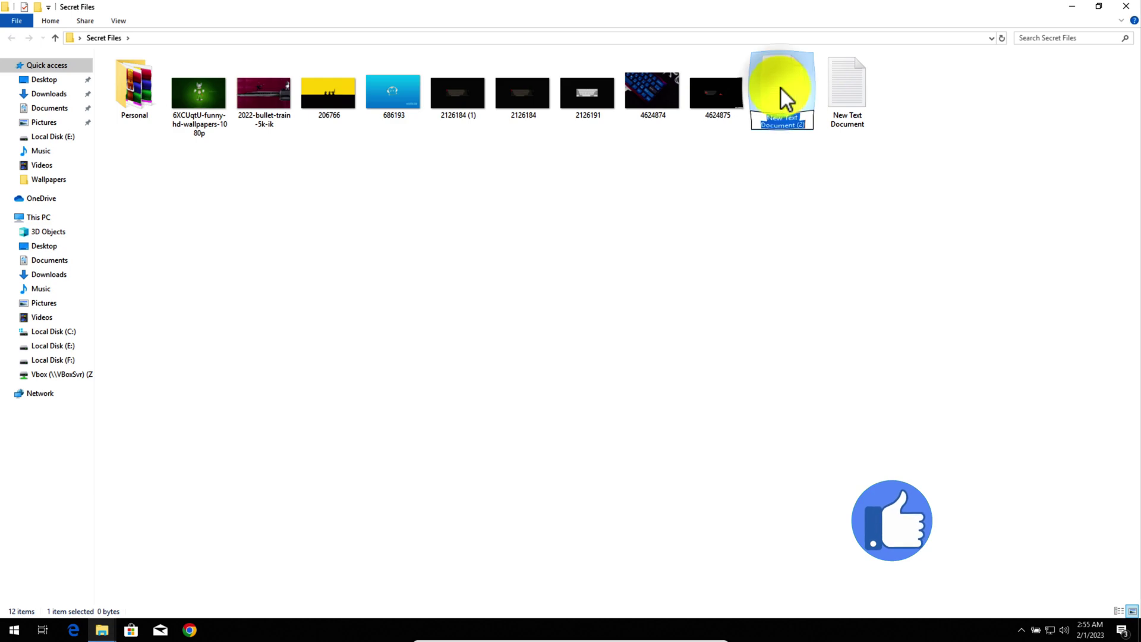
pyautogui.doubleClick(779, 87)
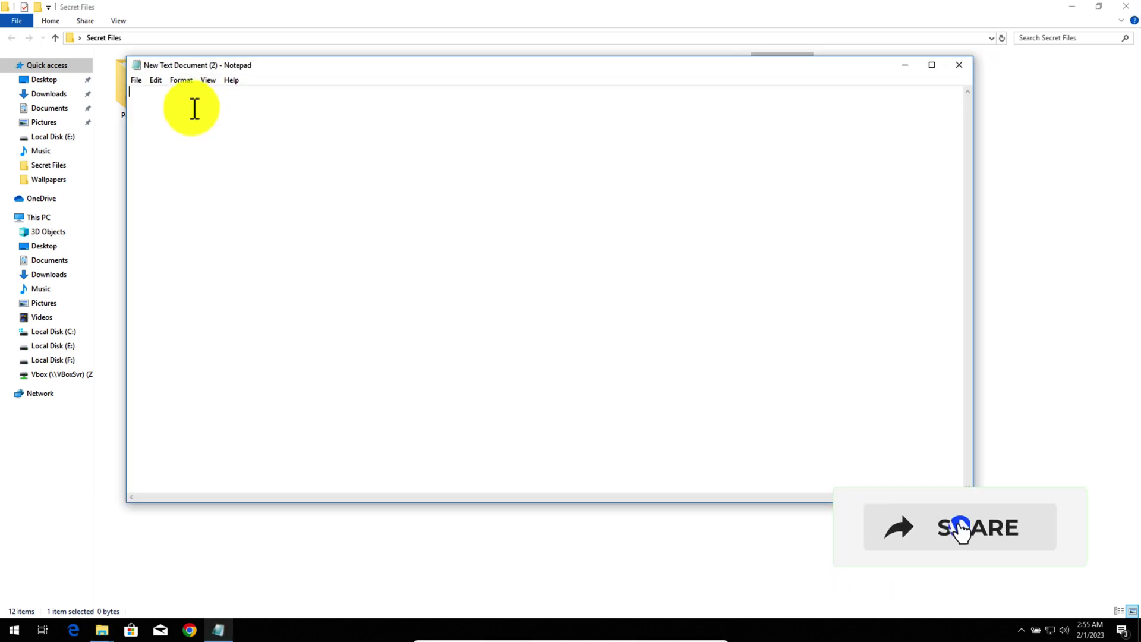
# Step: Paste the folder-locker batch script and replace YOUR PASSWORD with a chosen password
pyautogui.rightClick(192, 108)
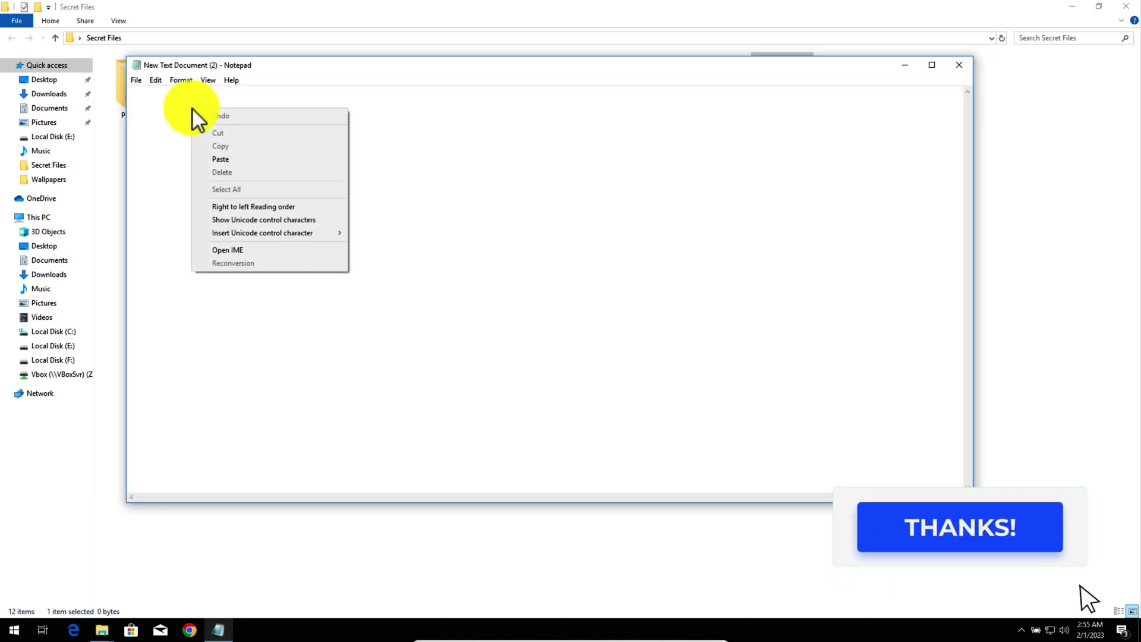
pyautogui.click(224, 159)
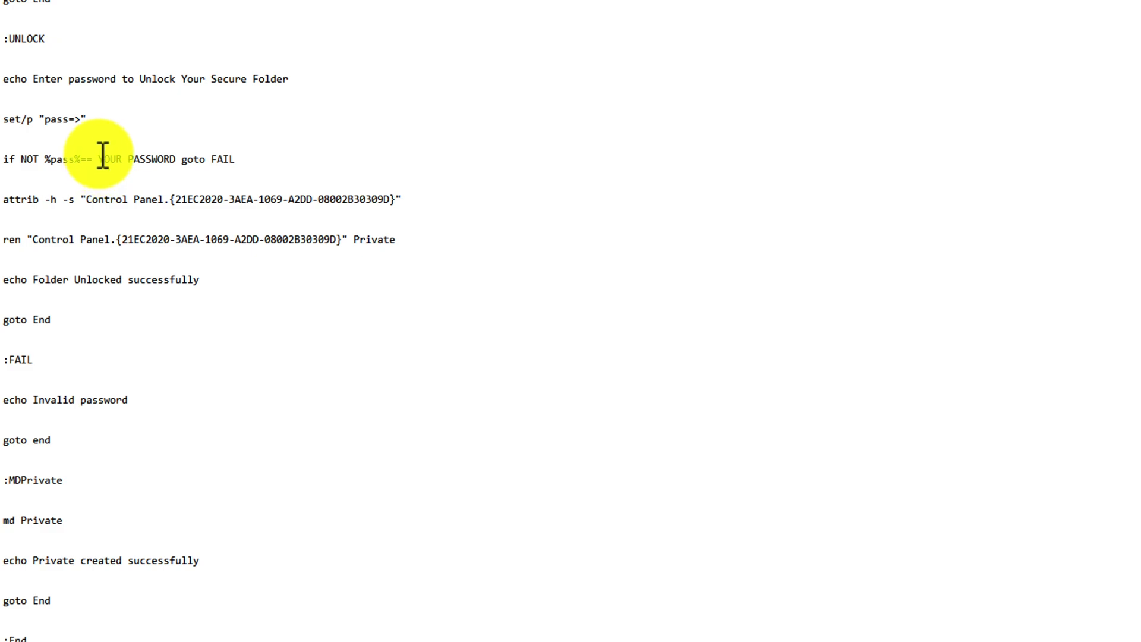
pyautogui.moveTo(100, 160); pyautogui.dragTo(177, 159)
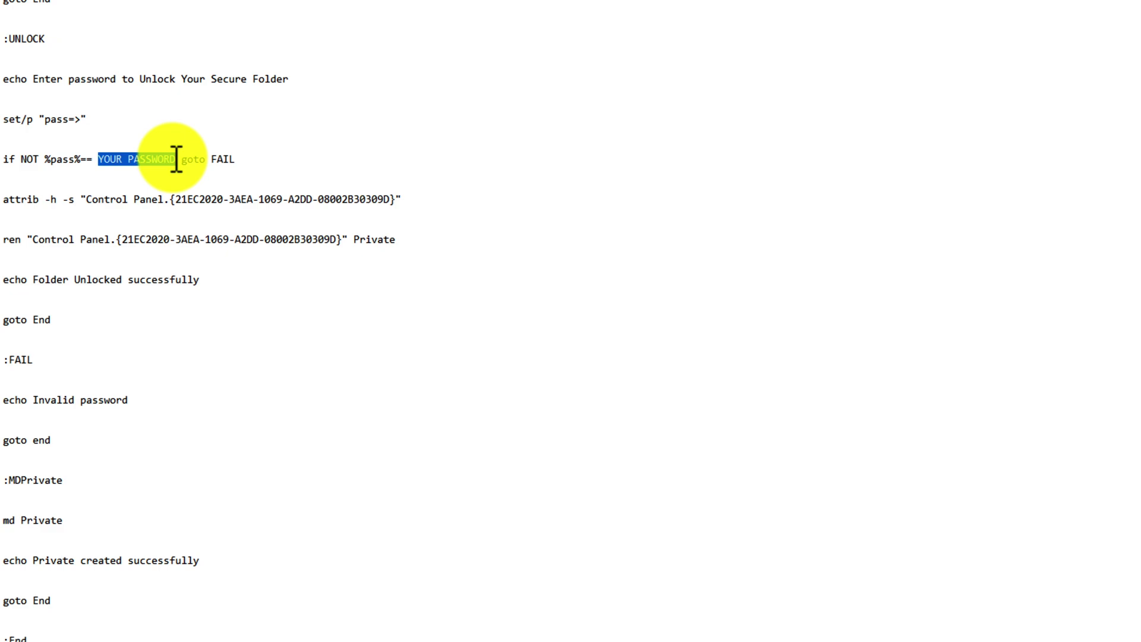
pyautogui.write('123')
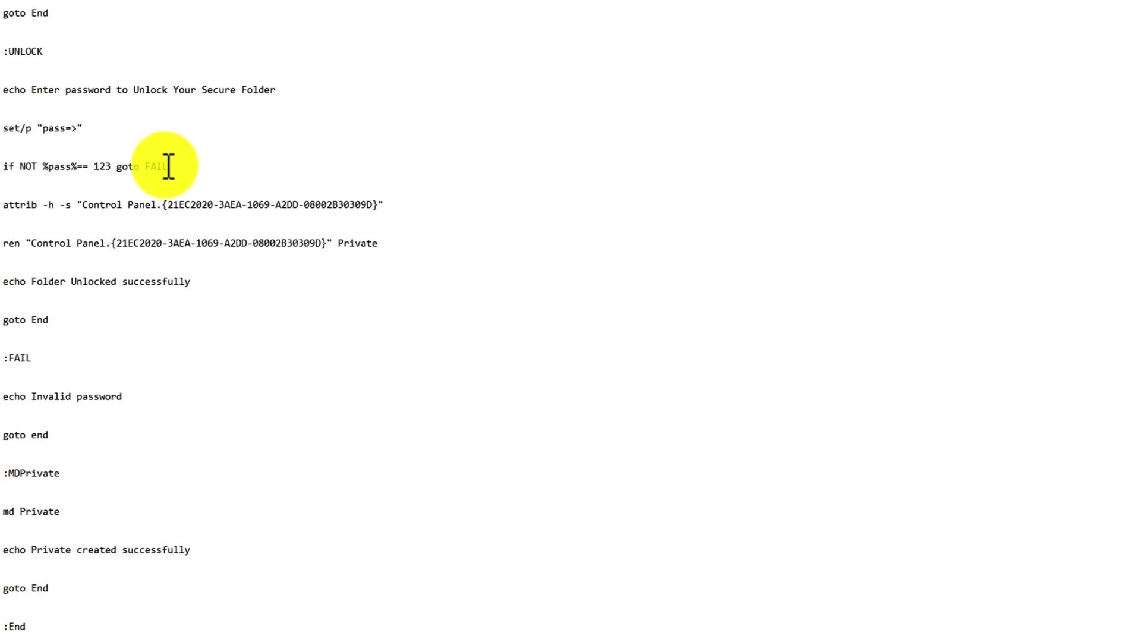
pyautogui.click(11, 21)
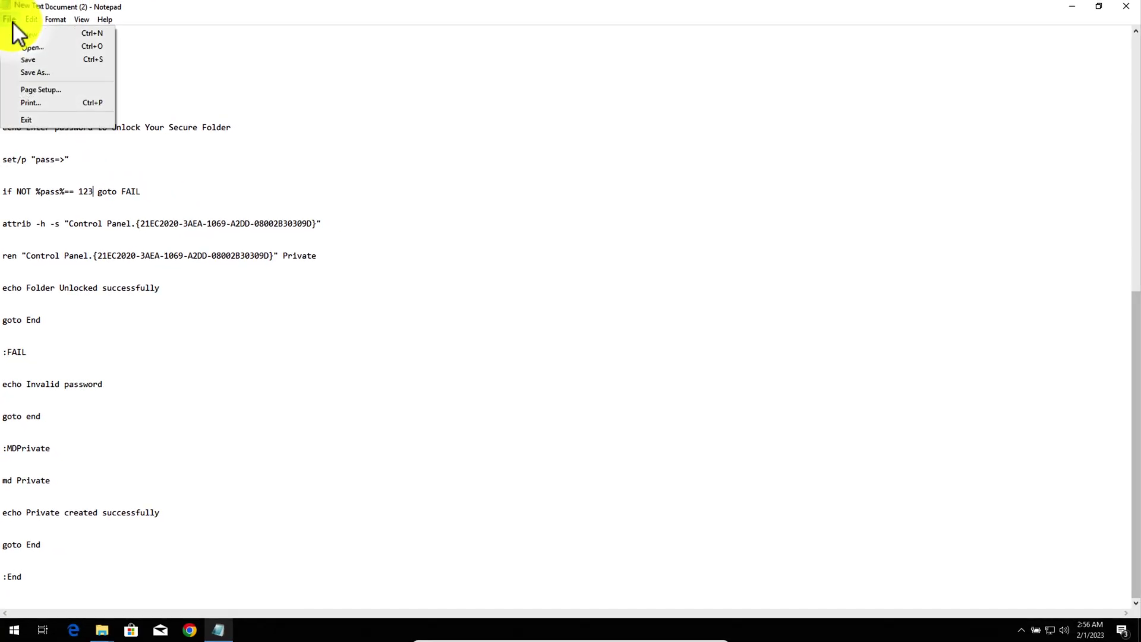
# Step: Save the script as abc.bat with Save as type set to All Files
pyautogui.click(36, 72)
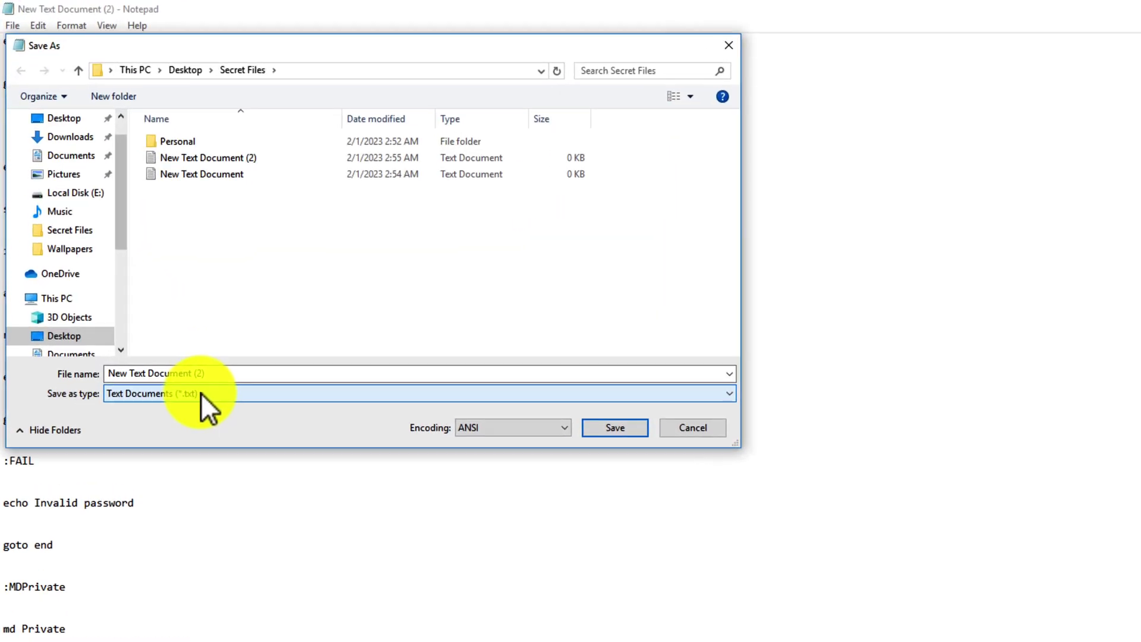
pyautogui.click(157, 315)
pyautogui.click(100, 335)
pyautogui.click(223, 383)
pyautogui.hotkey('ctrl', 'a')
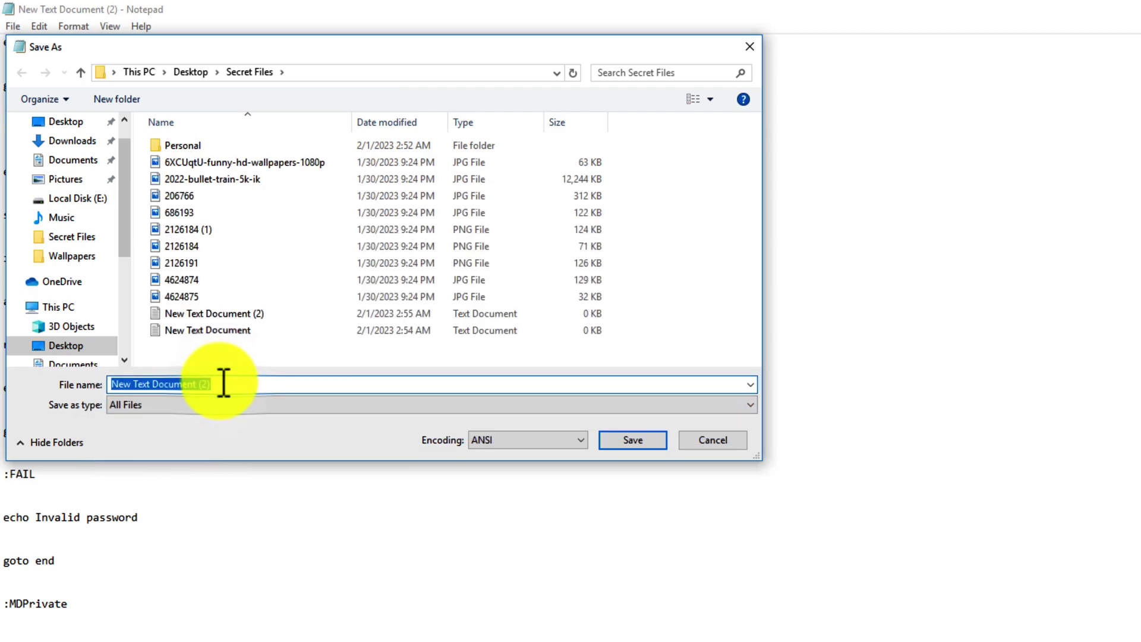
pyautogui.write('abc.bat')
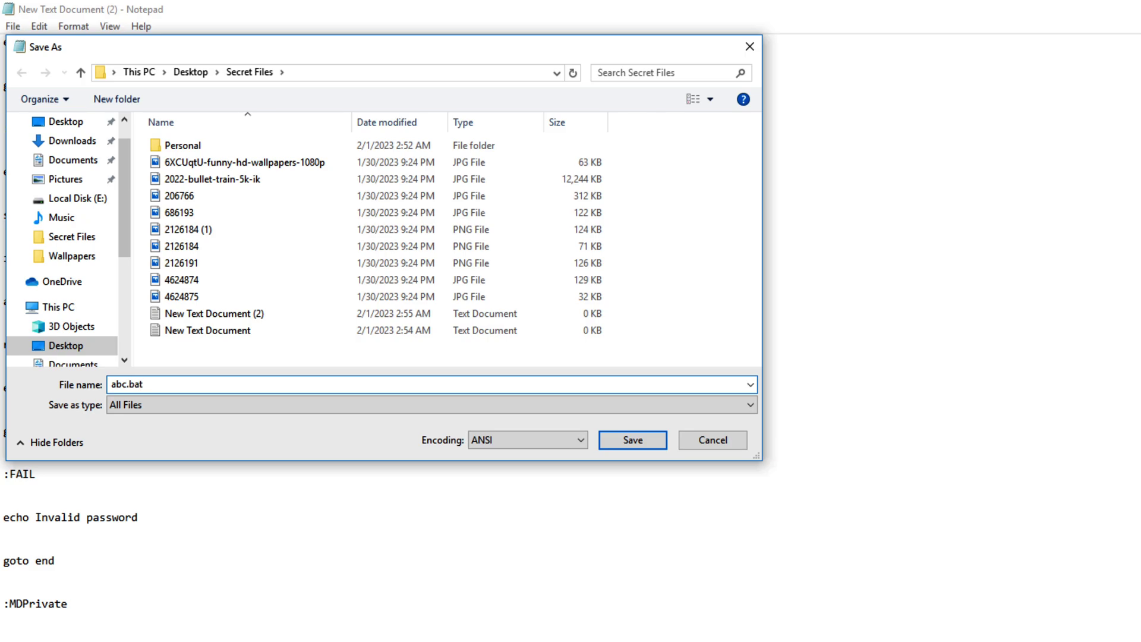
pyautogui.click(658, 433)
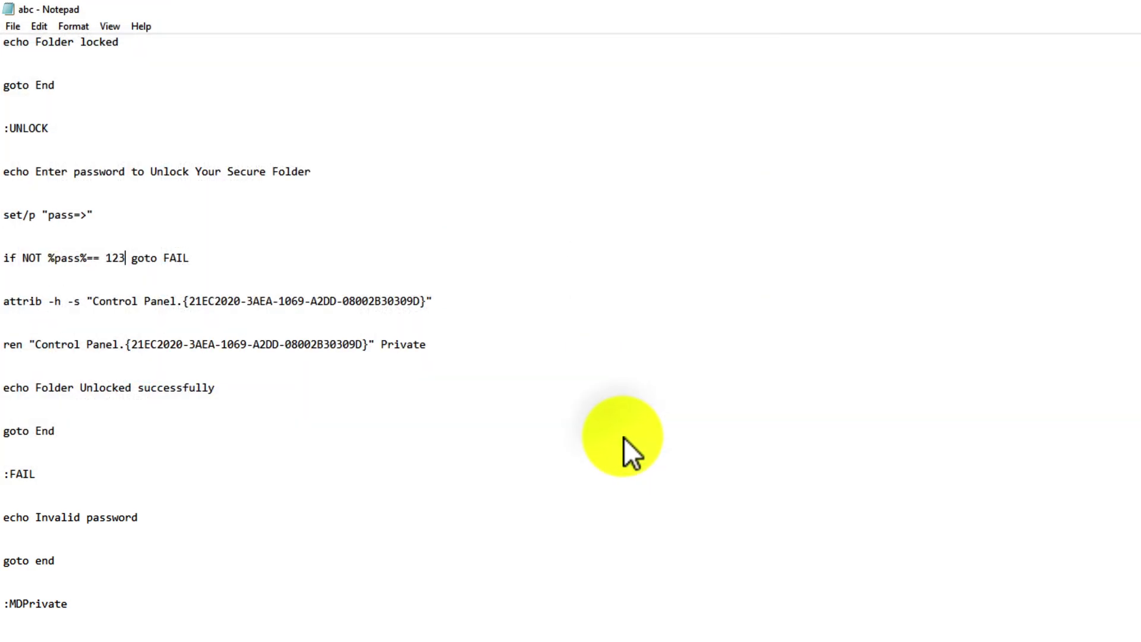
# Step: Close Notepad and run abc.bat to create the Private folder
pyautogui.click(1129, 7)
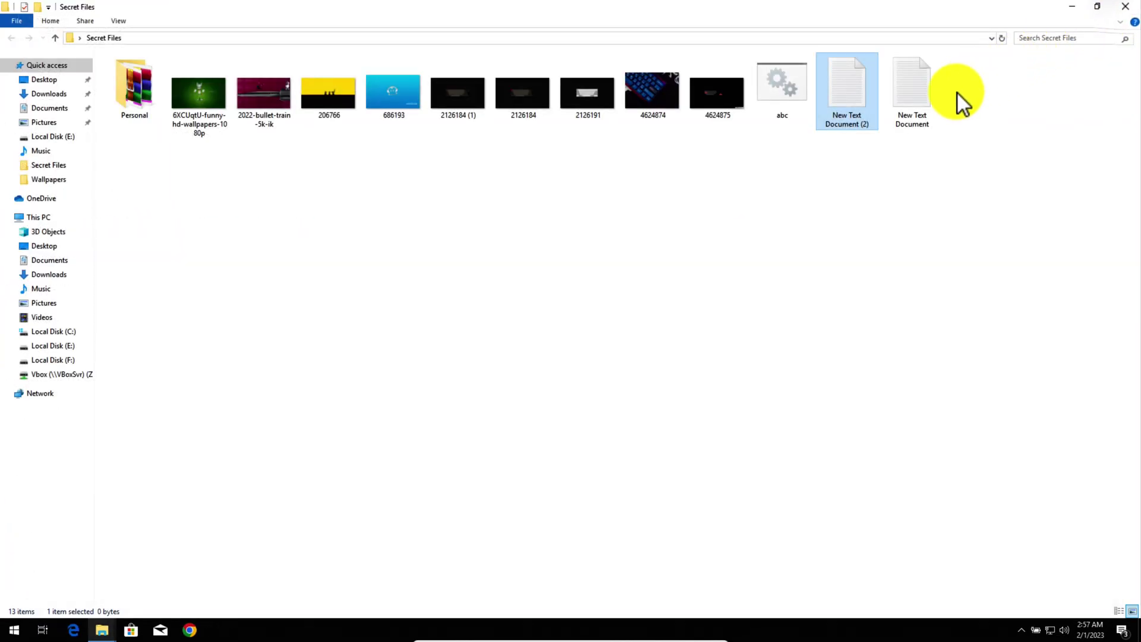
pyautogui.click(782, 80)
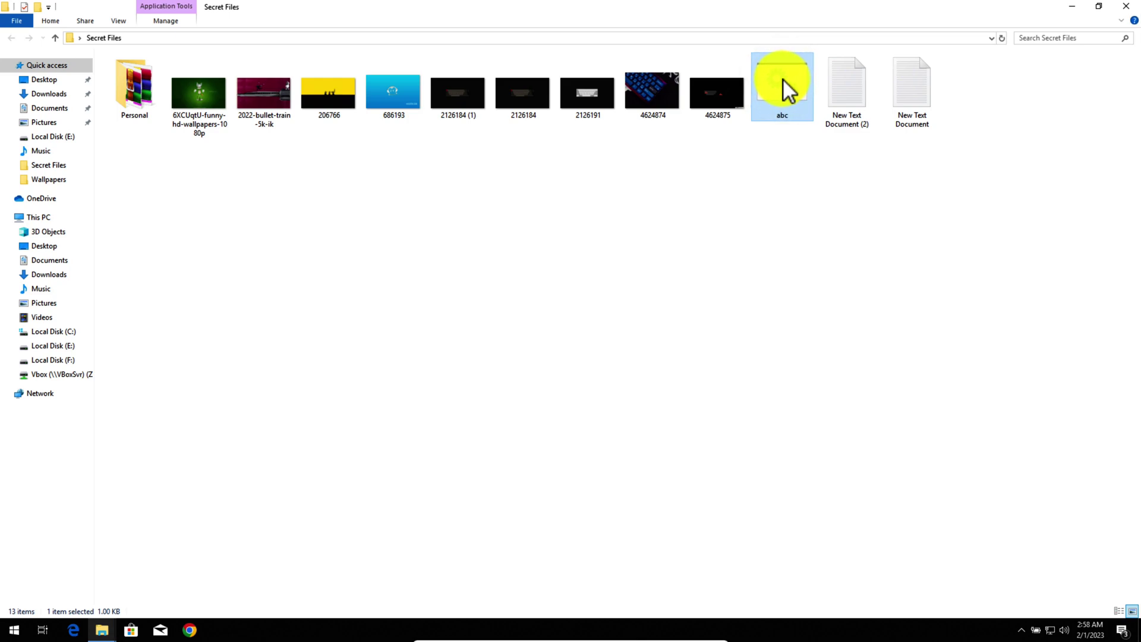
pyautogui.doubleClick(782, 79)
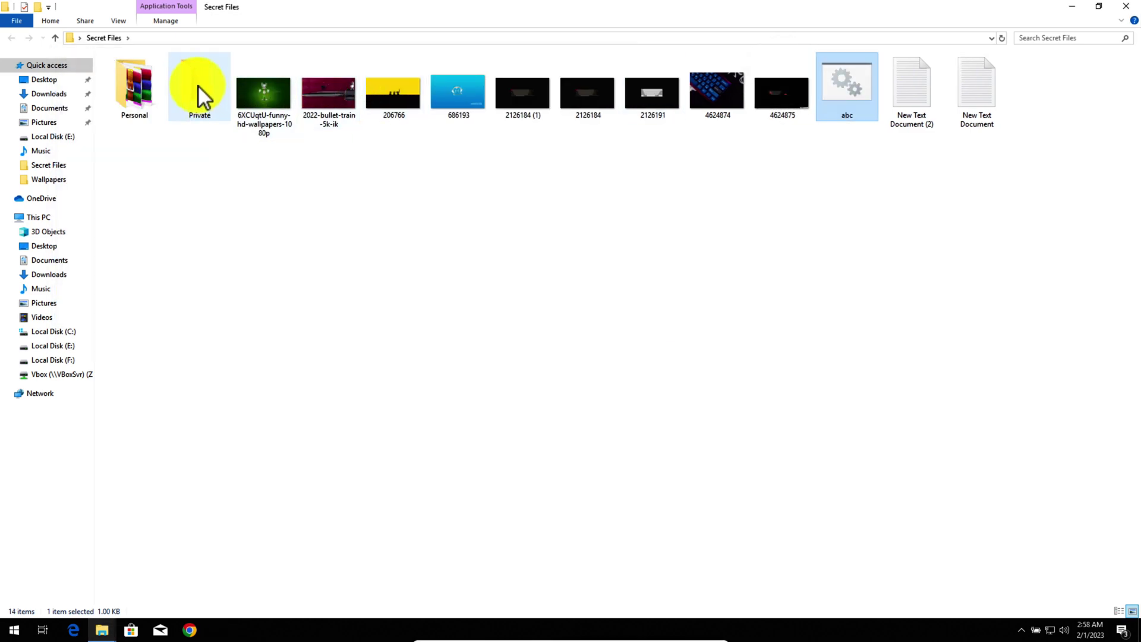
# Step: Move the Personal folder and nine images into Private, verify its contents, and return to Secret Files
pyautogui.click(198, 86)
pyautogui.moveTo(265, 157); pyautogui.dragTo(763, 82)
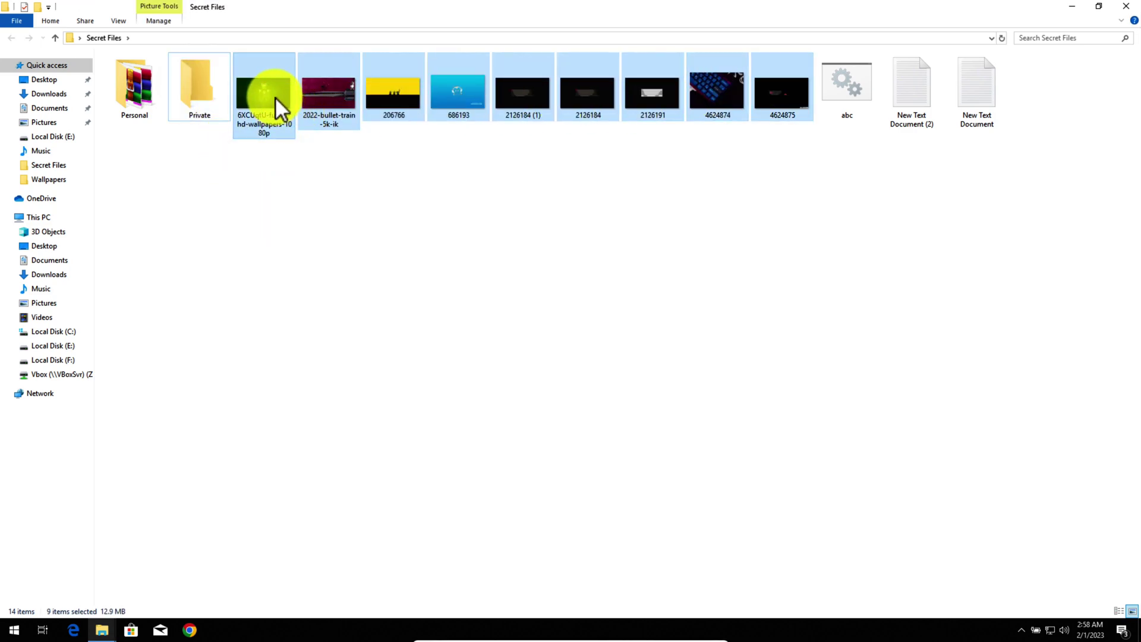
pyautogui.moveTo(276, 97); pyautogui.dragTo(191, 101)
pyautogui.doubleClick(150, 91)
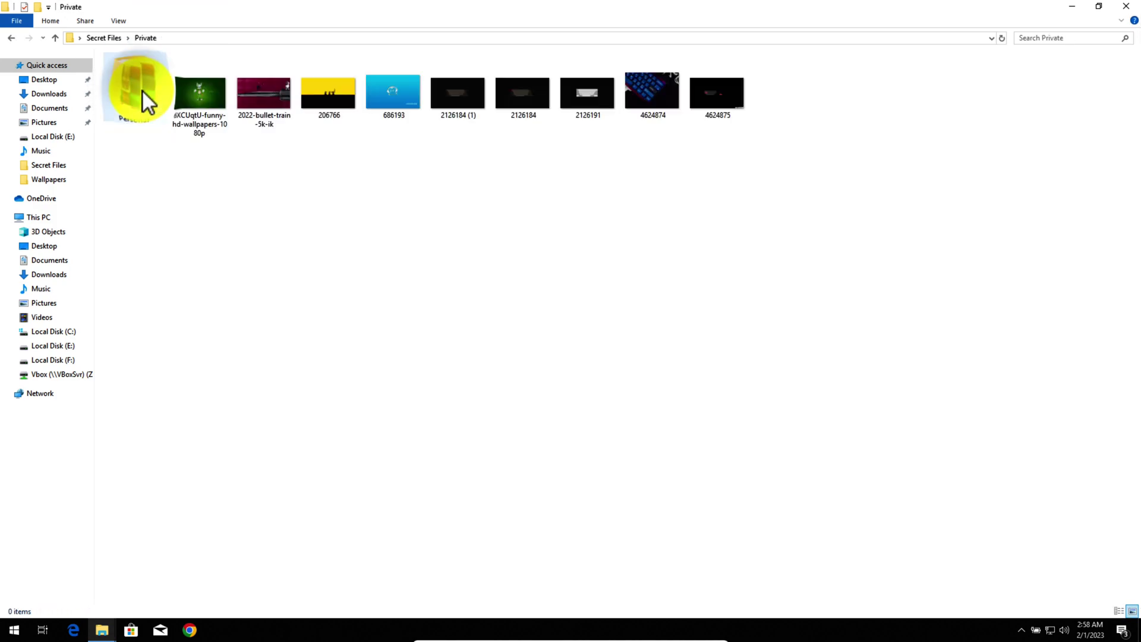
pyautogui.moveTo(135, 152); pyautogui.dragTo(736, 98)
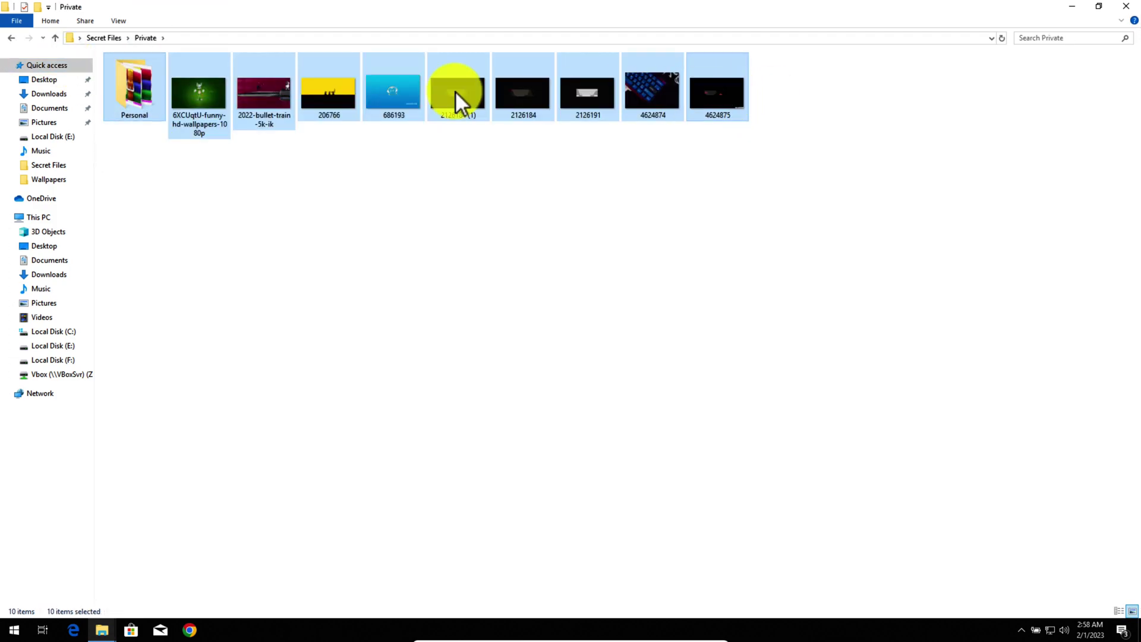
pyautogui.click(55, 37)
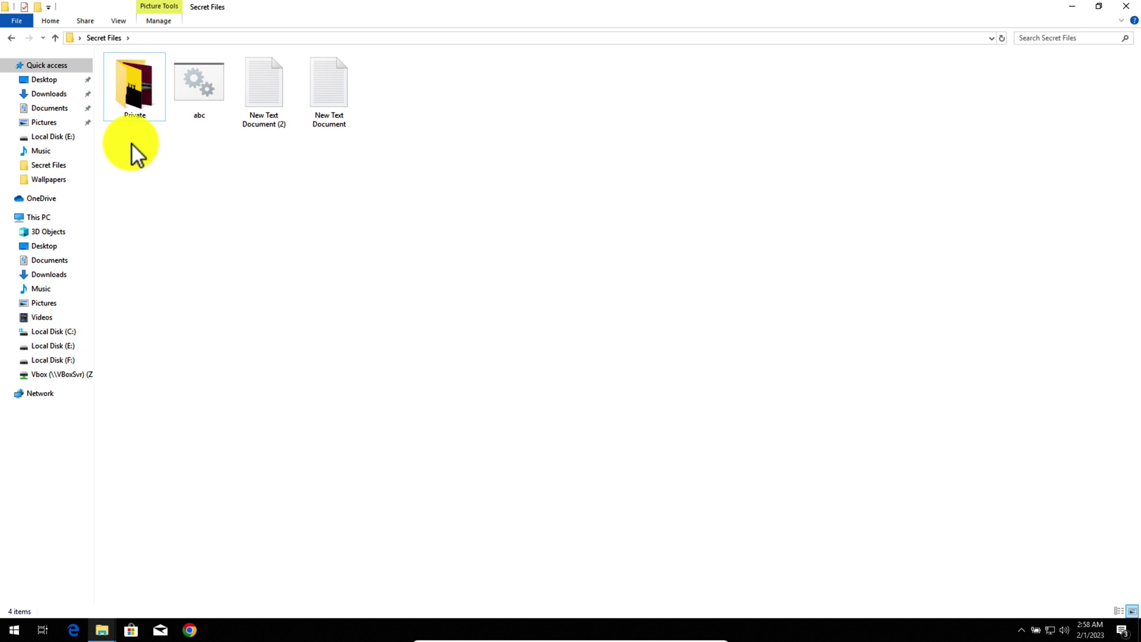
# Step: Run abc.bat and answer Y to lock and hide the Private folder
pyautogui.doubleClick(208, 79)
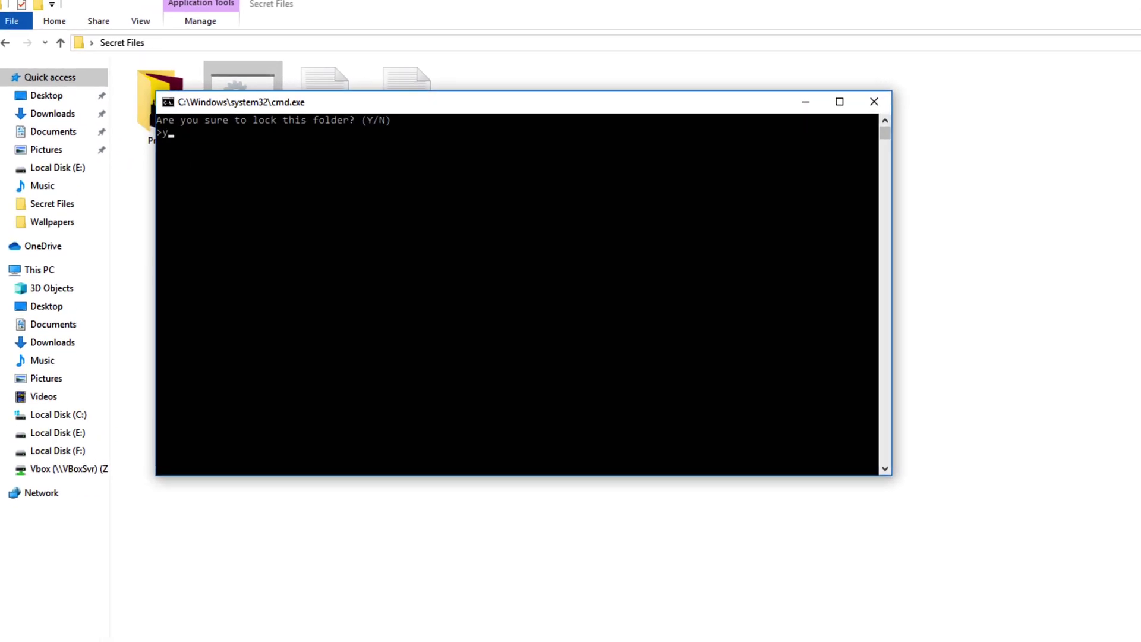
pyautogui.write('y')
pyautogui.press('Return')
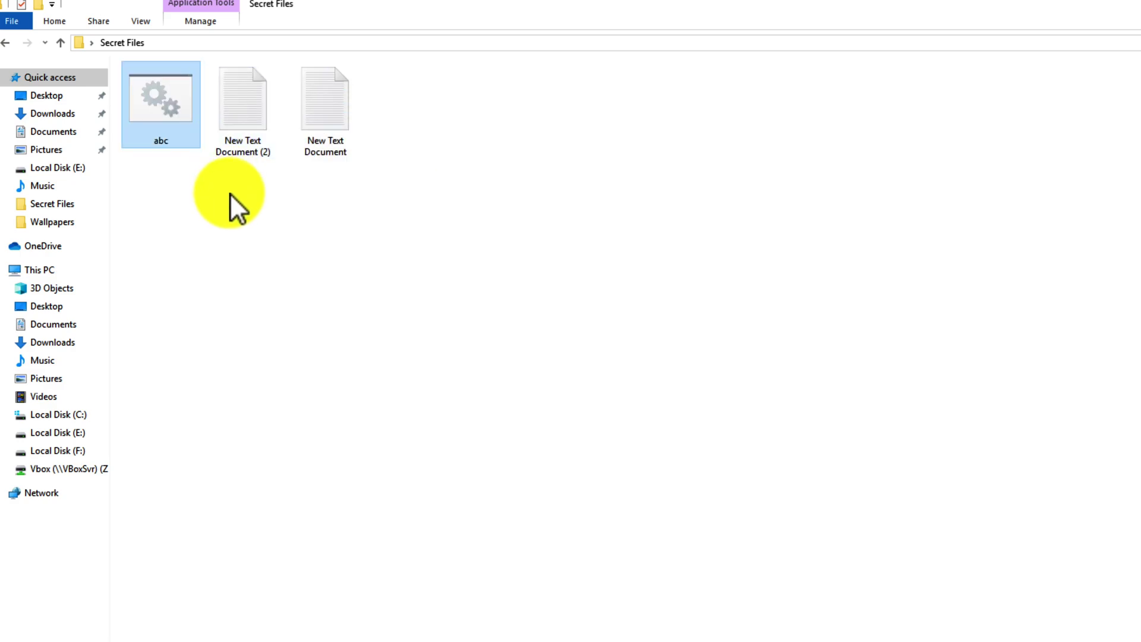
# Step: Delete both New Text Document files from Secret Files
pyautogui.moveTo(280, 175); pyautogui.dragTo(330, 113)
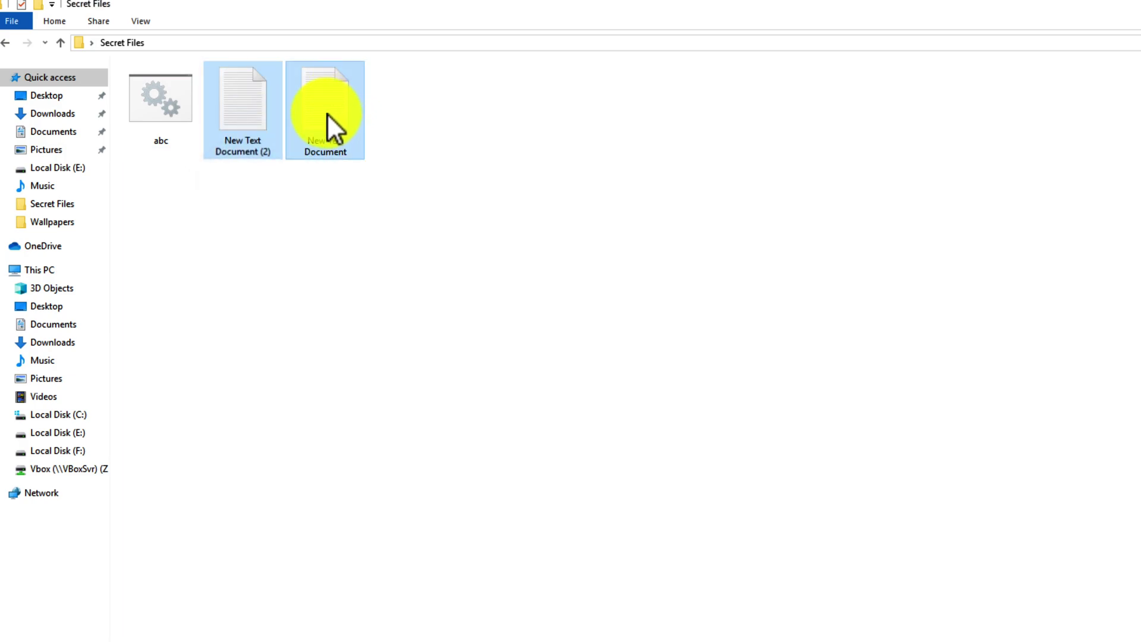
pyautogui.rightClick(327, 113)
pyautogui.click(379, 393)
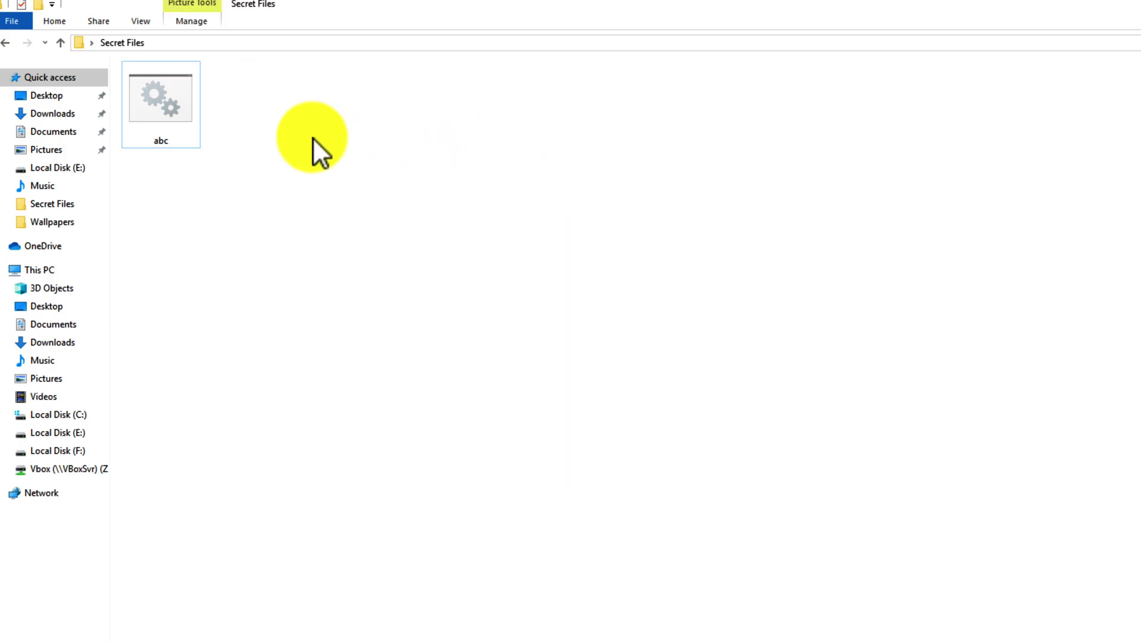
# Step: Run abc.bat, enter the unlock password to restore Private, and open it to view the photos
pyautogui.doubleClick(159, 101)
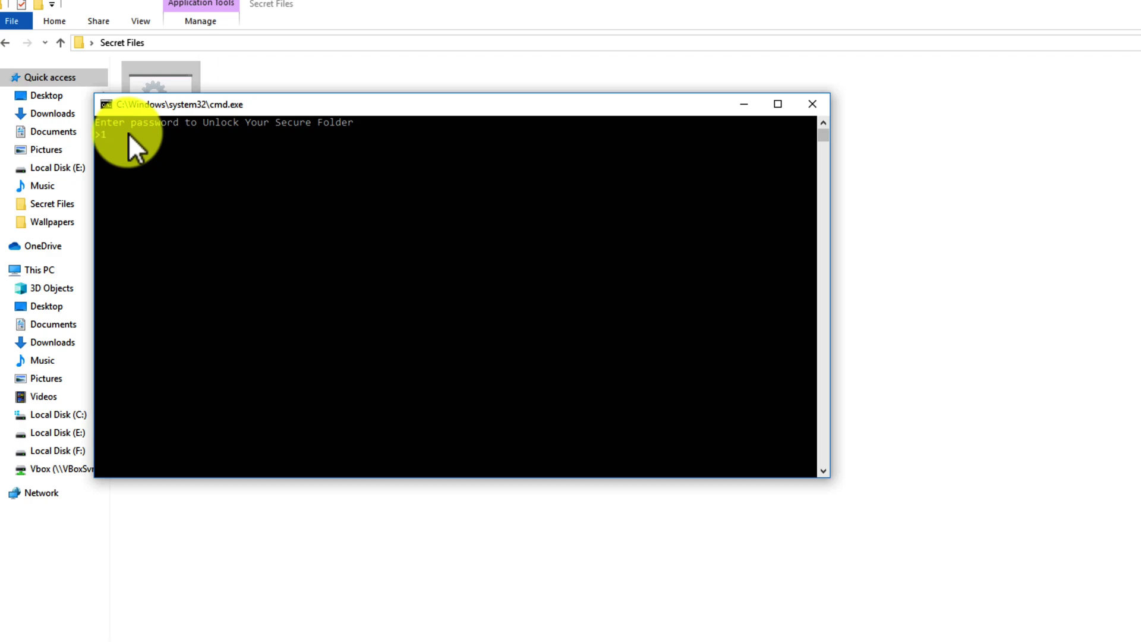
pyautogui.write('123')
pyautogui.press('Return')
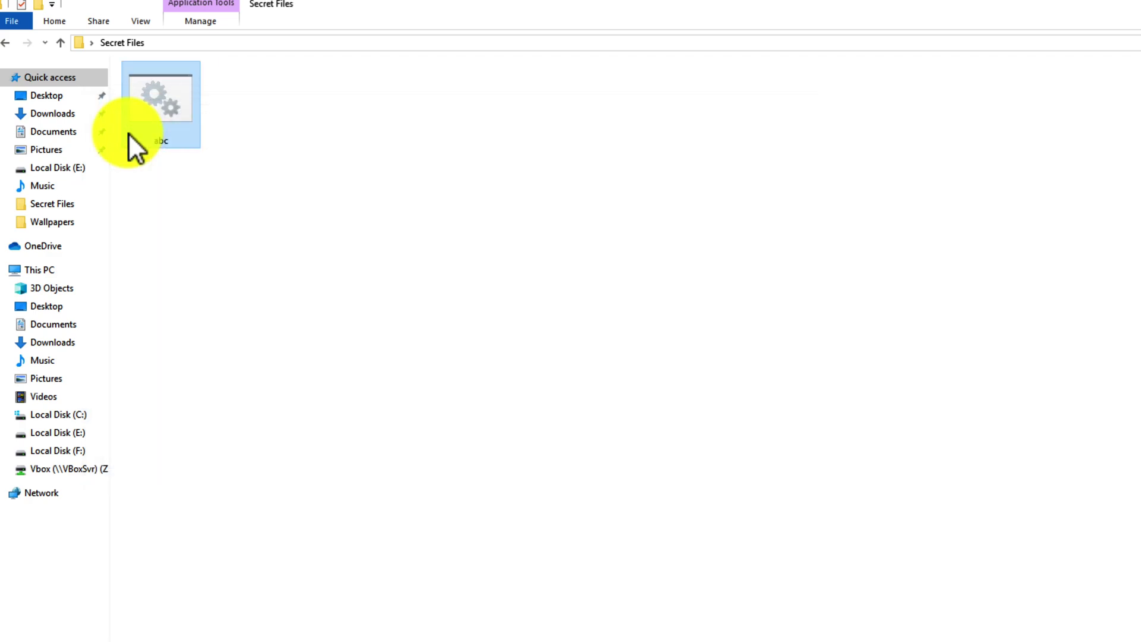
pyautogui.click(167, 102)
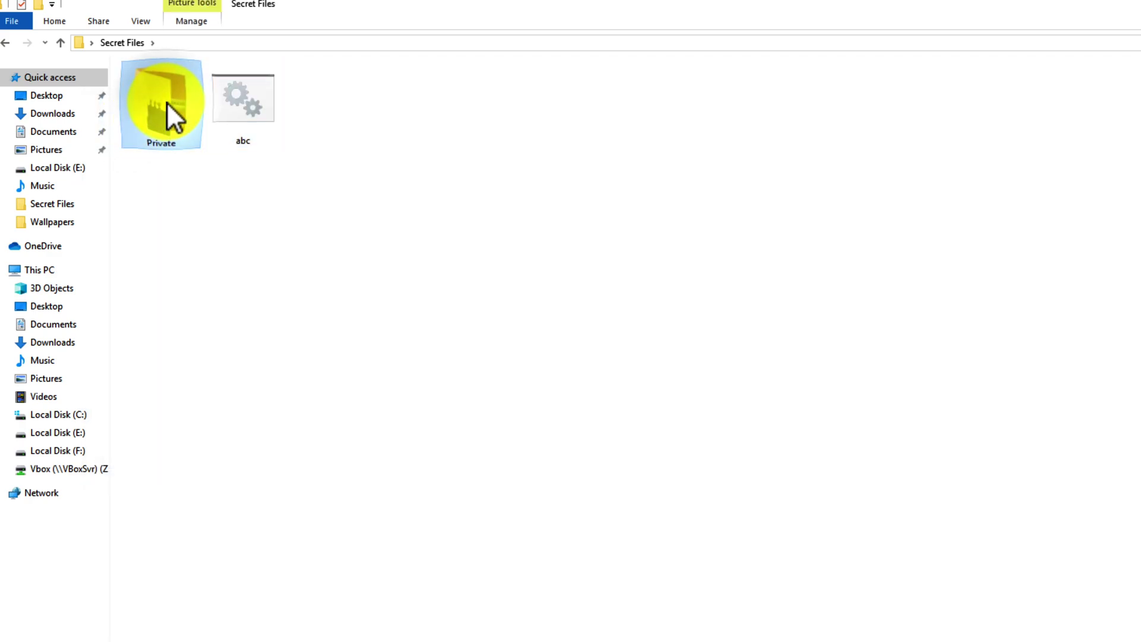
pyautogui.doubleClick(157, 98)
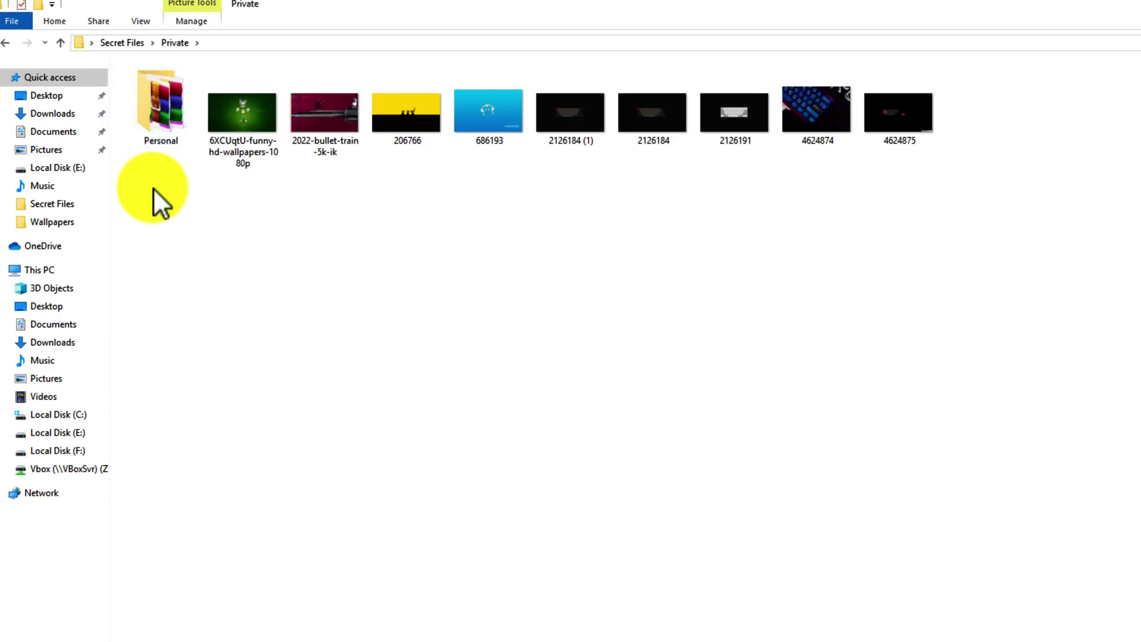